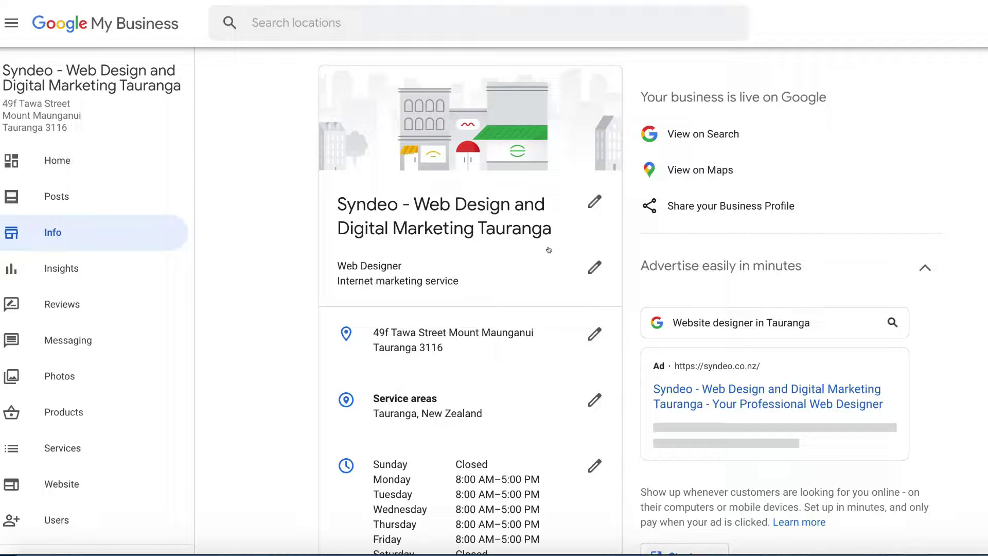
- Review the business profile's Info page, from the name and categories through hours, contact details and services to the description
scroll(280, 277, down, 2)
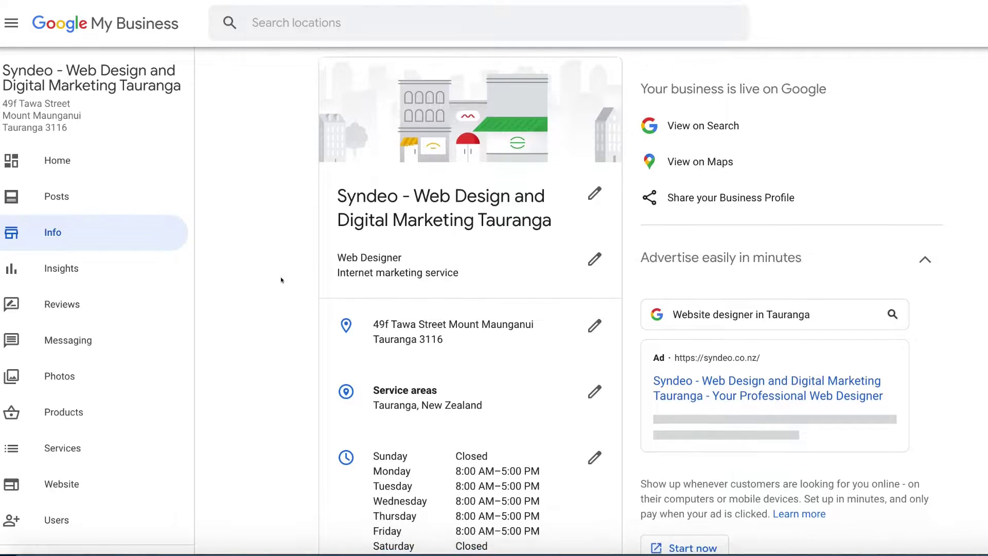
scroll(281, 279, down, 5)
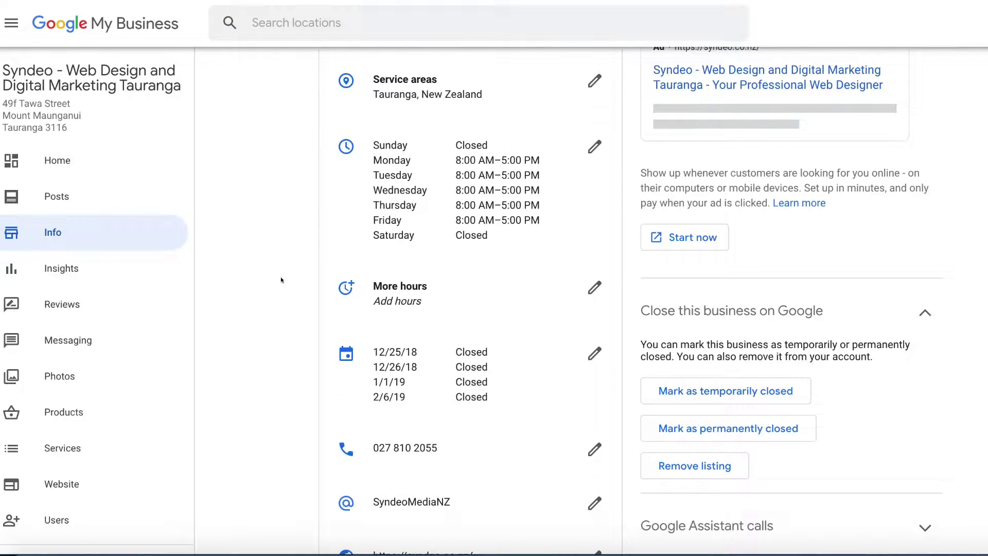
scroll(281, 280, down, 6)
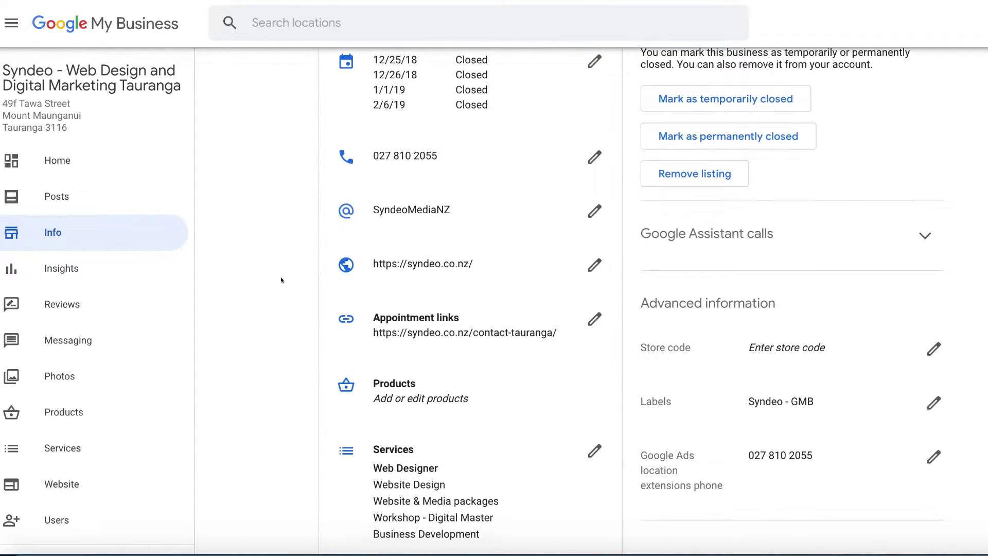
scroll(281, 279, down, 6)
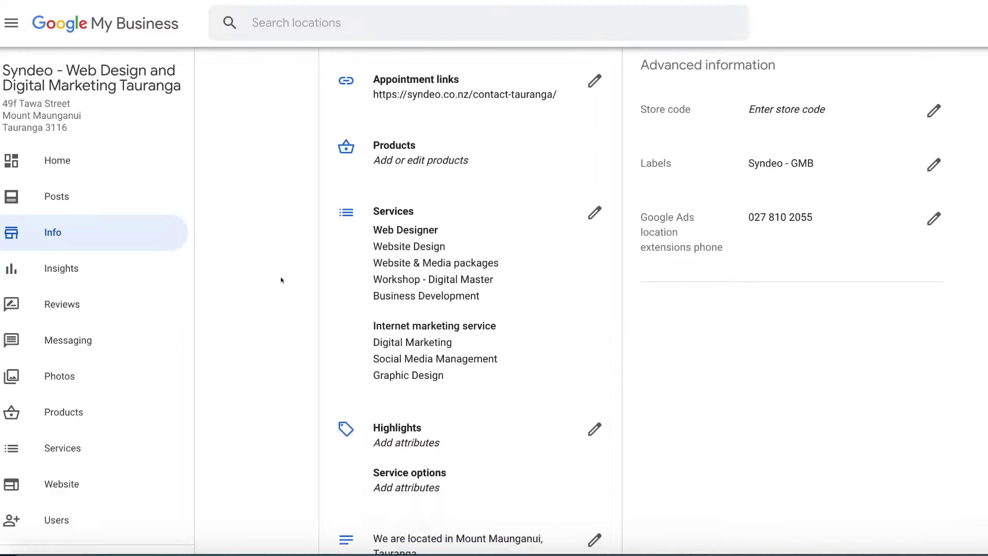
scroll(281, 279, down, 1)
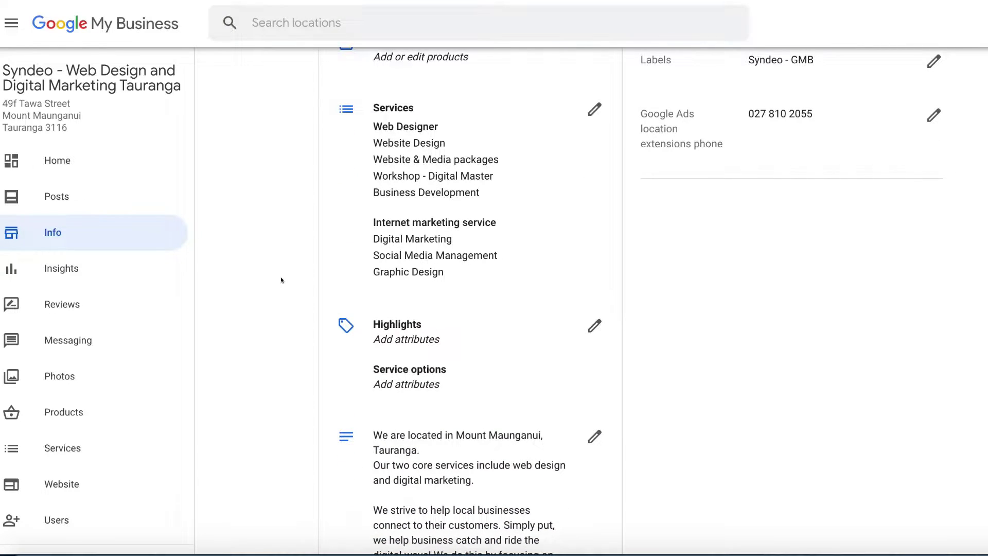
scroll(281, 279, down, 1)
scroll(281, 280, up, 12)
scroll(281, 280, down, 1)
scroll(281, 279, up, 6)
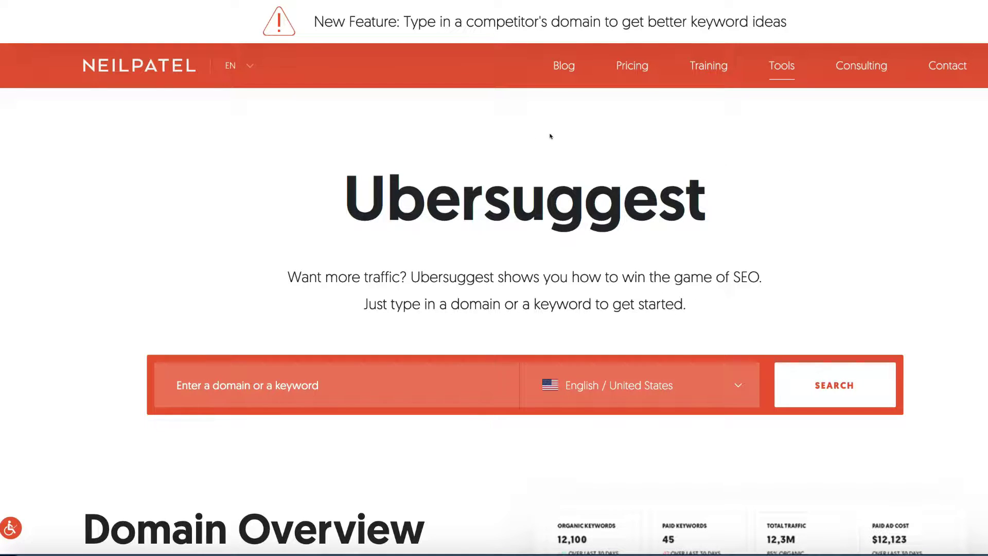
- Look up the keyword "roofing new york" in Ubersuggest and examine its overview metrics and keyword suggestions
click(319, 385)
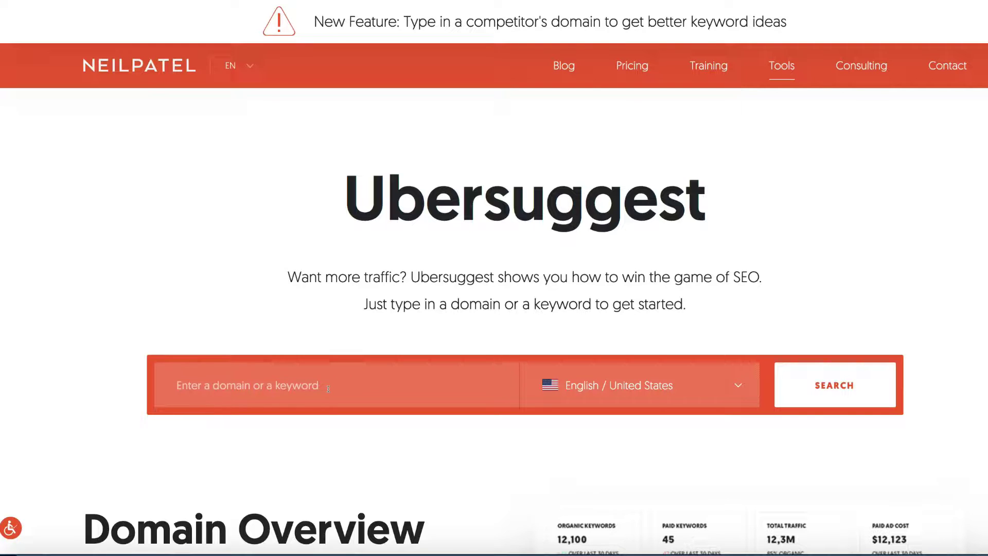
text(roofing new york)
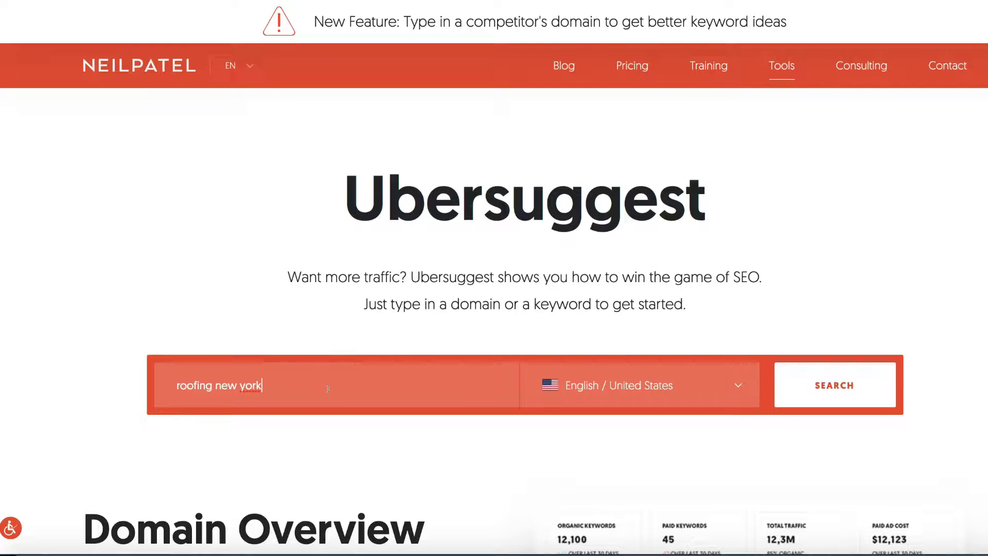
click(810, 385)
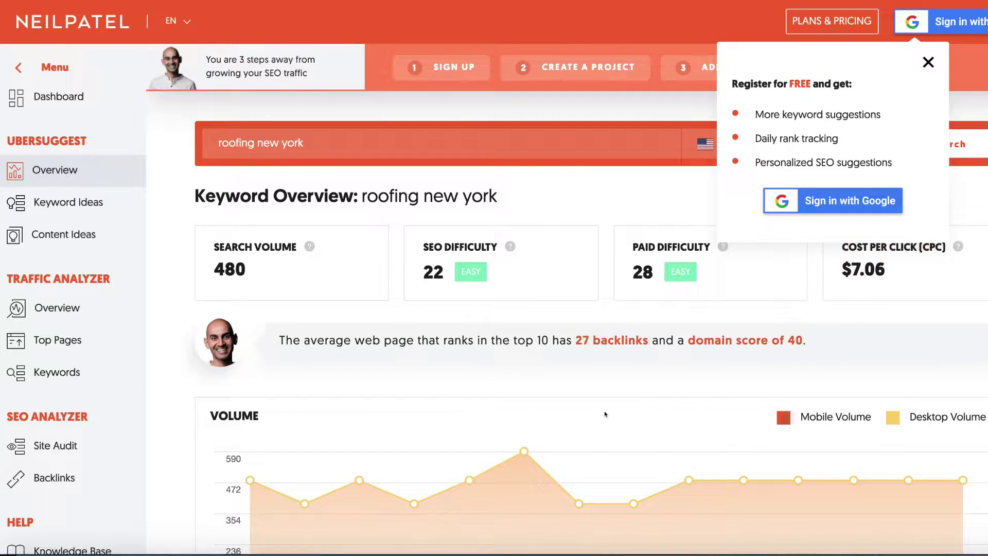
scroll(606, 413, down, 5)
scroll(605, 414, down, 8)
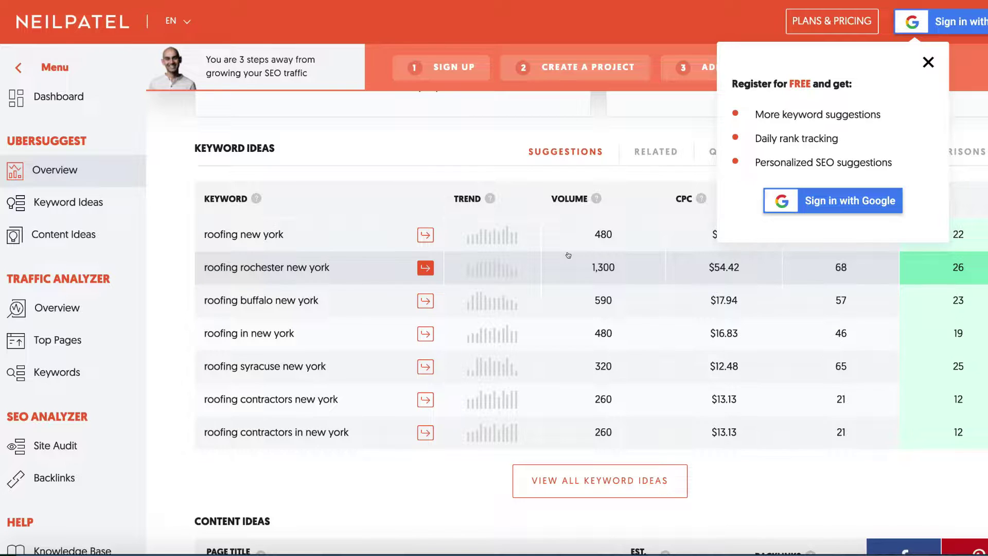
scroll(568, 255, up, 10)
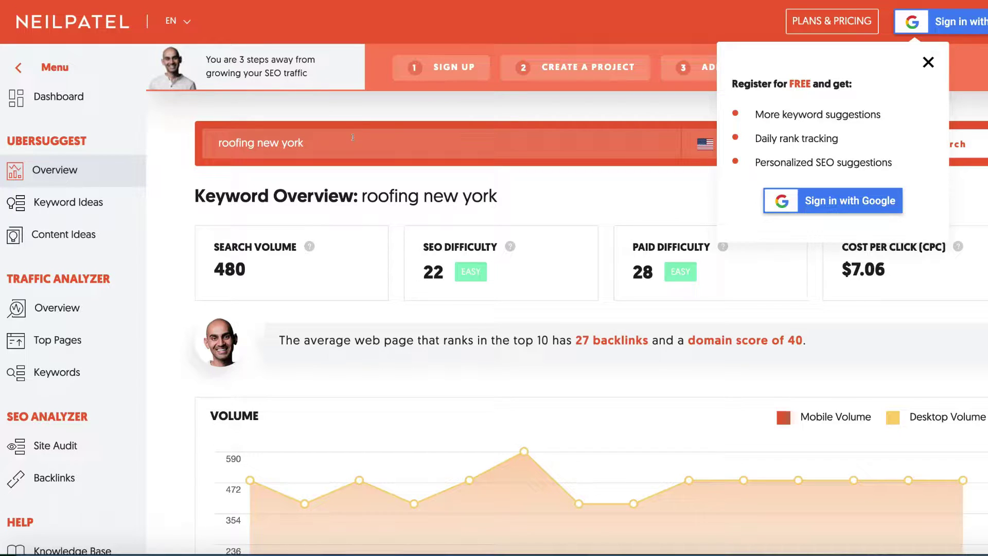
scroll(340, 247, down, 10)
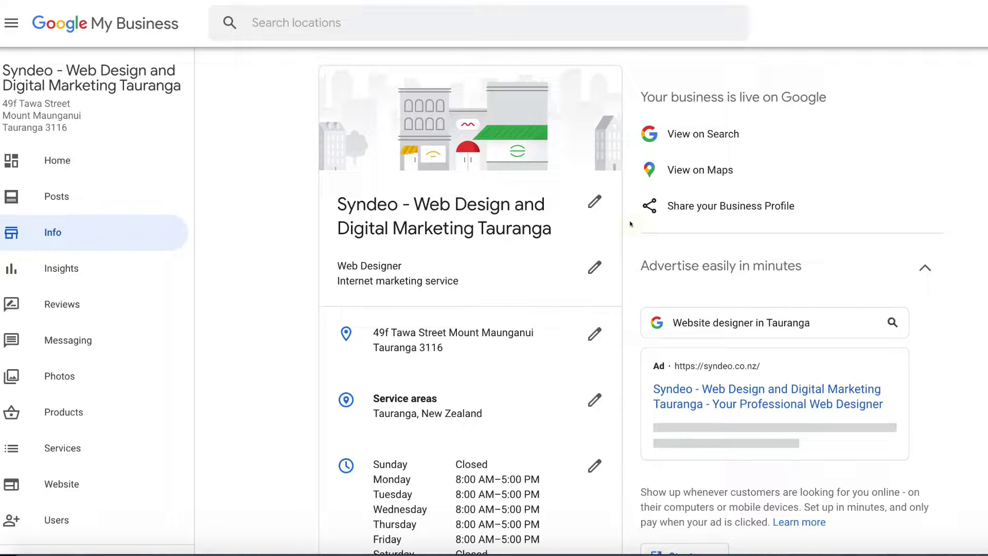
- Switch back to Google My Business and open the Services section of the business info for editing
scroll(627, 224, down, 1)
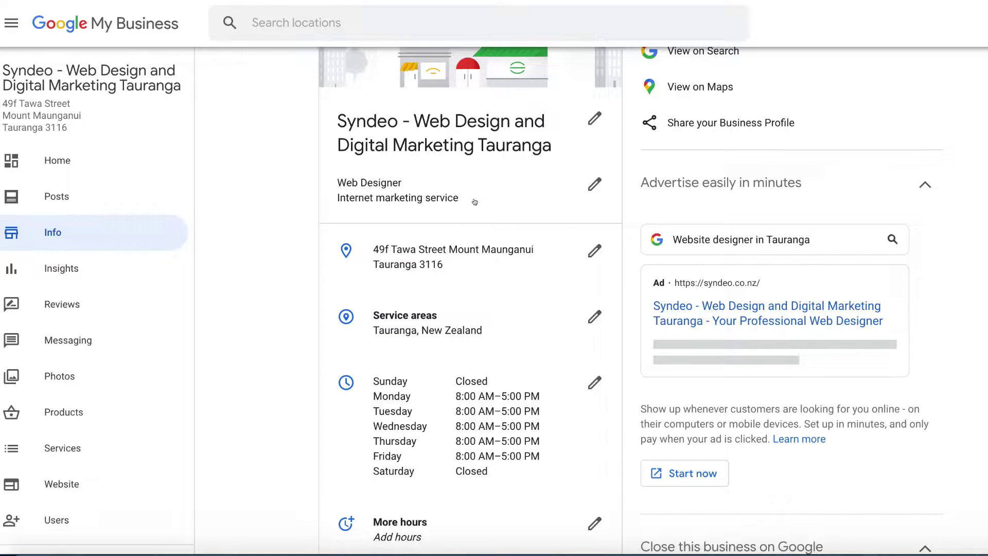
scroll(573, 272, down, 4)
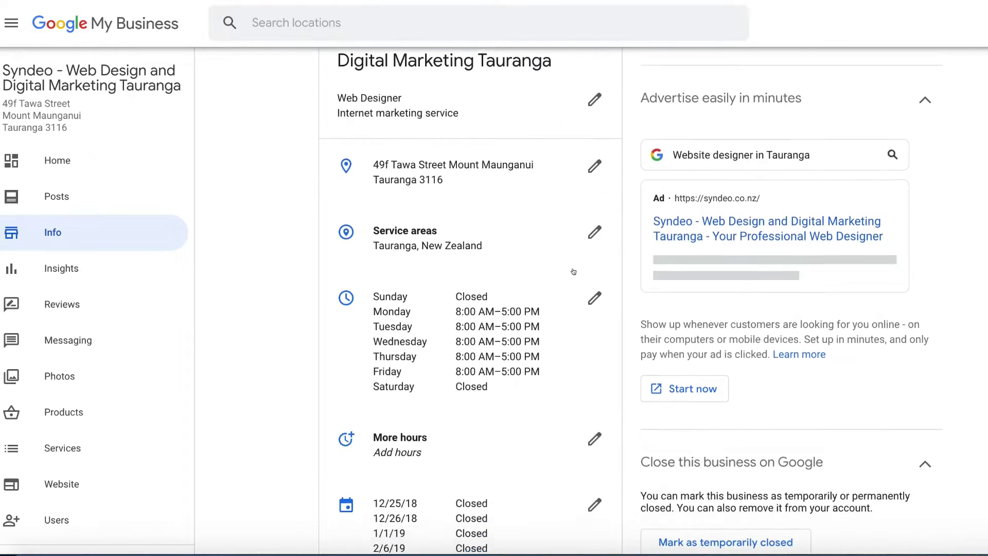
scroll(574, 272, down, 5)
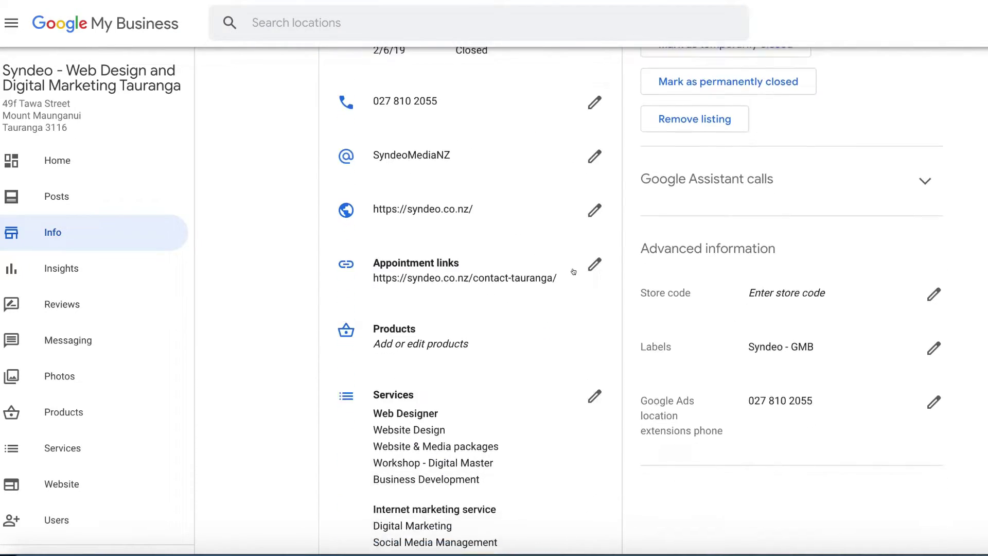
scroll(467, 306, down, 1)
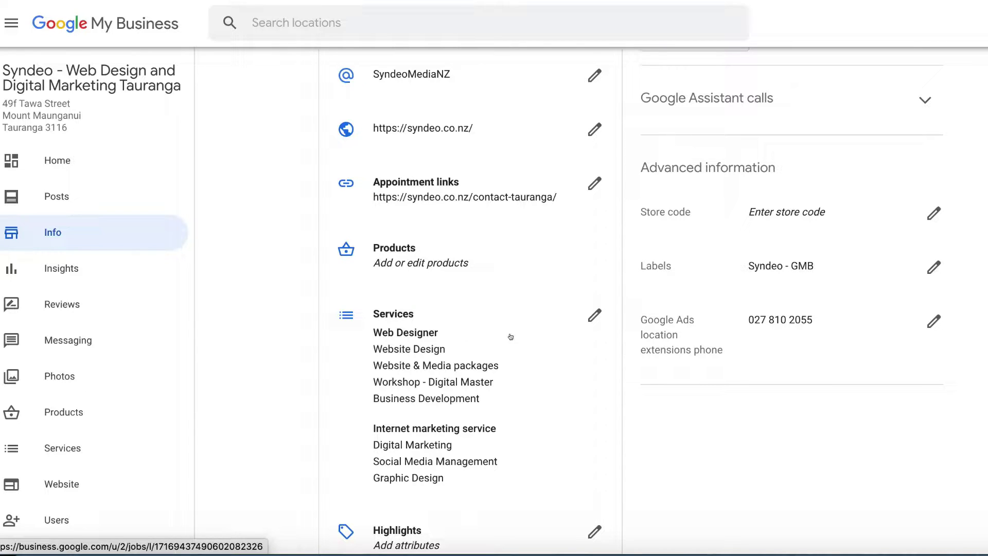
click(595, 317)
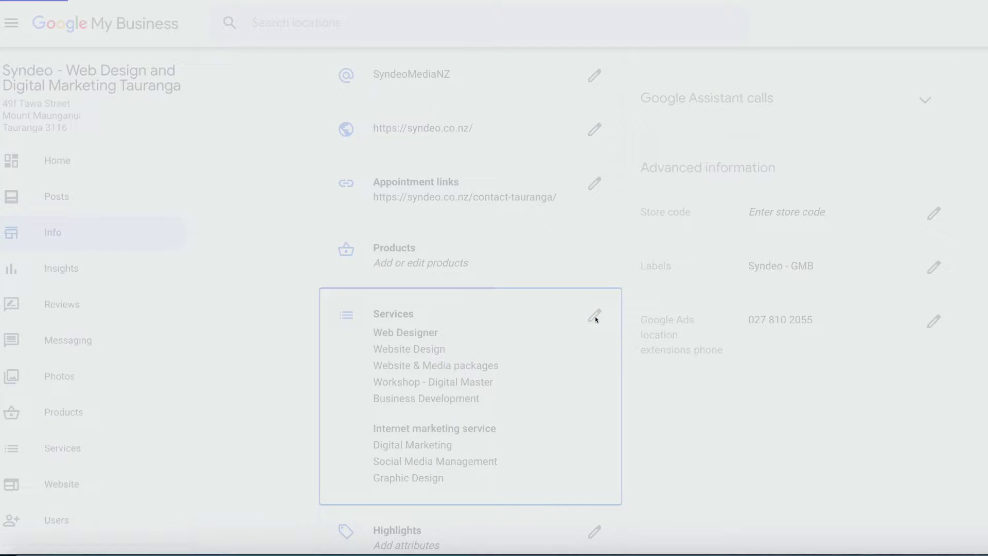
- Review the names, prices and descriptions of the services listed under the Web Designer primary category
scroll(593, 318, down, 3)
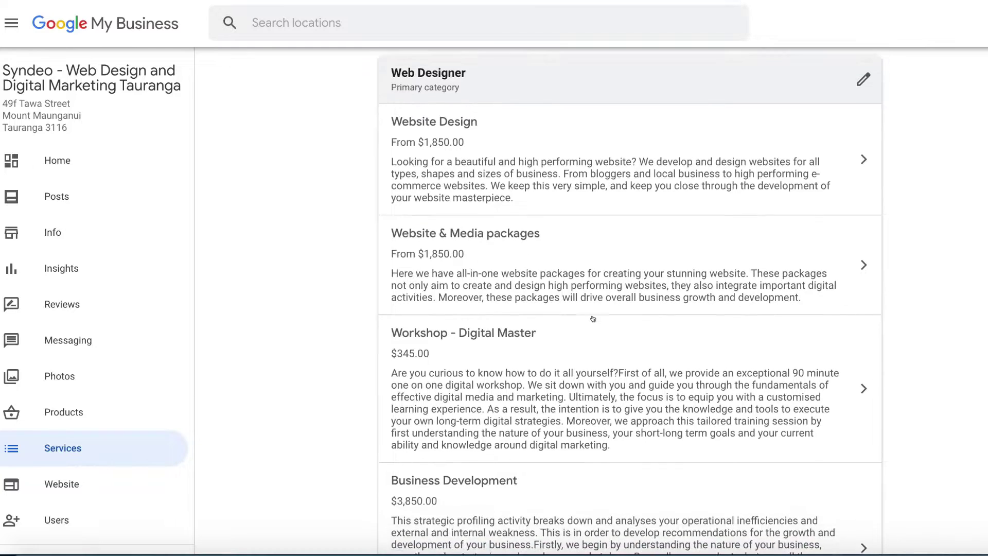
scroll(593, 319, up, 3)
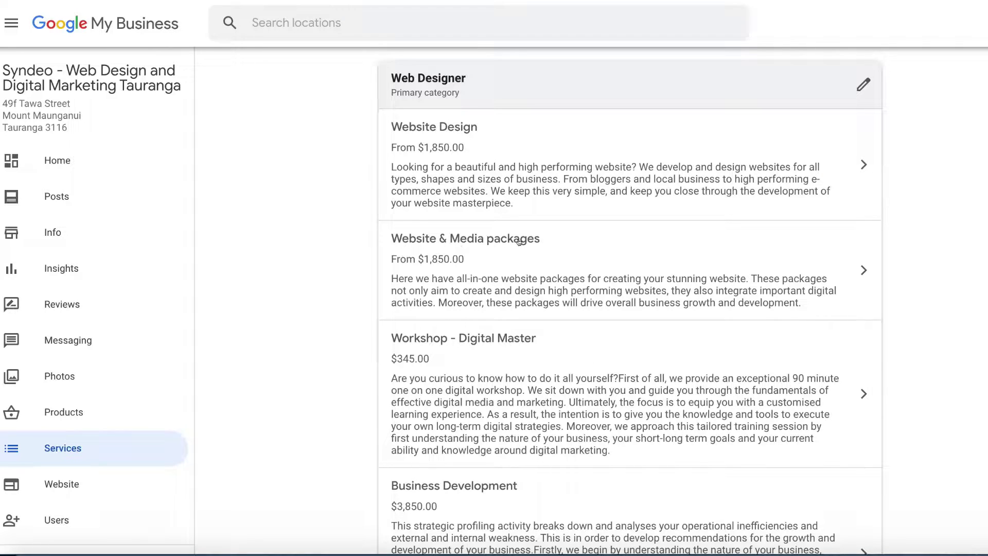
scroll(523, 339, down, 2)
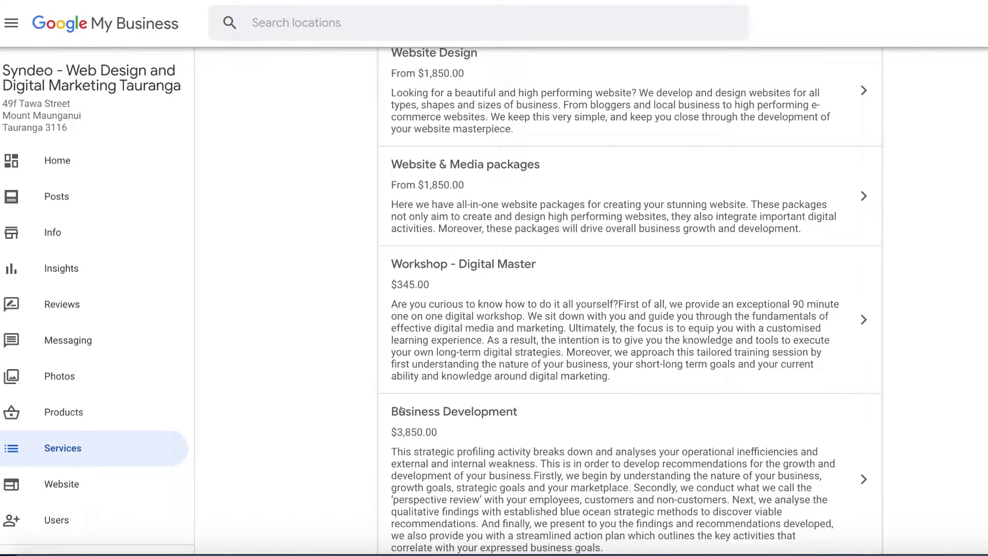
scroll(678, 190, up, 2)
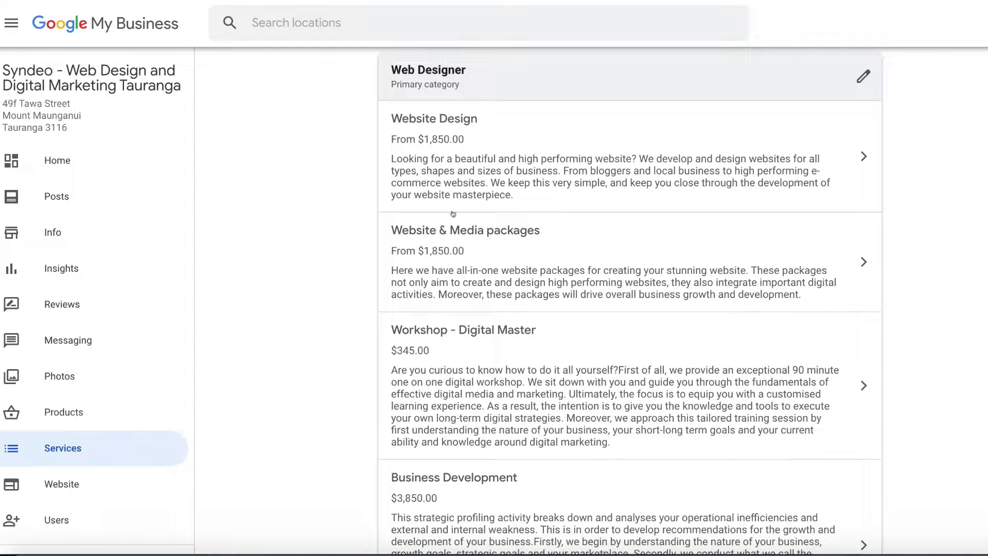
scroll(604, 211, down, 1)
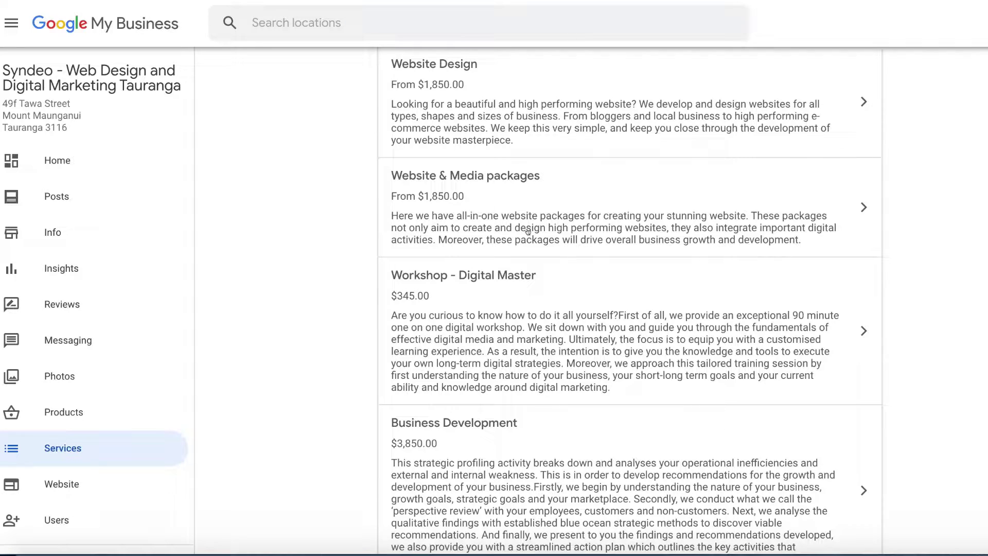
scroll(573, 227, down, 2)
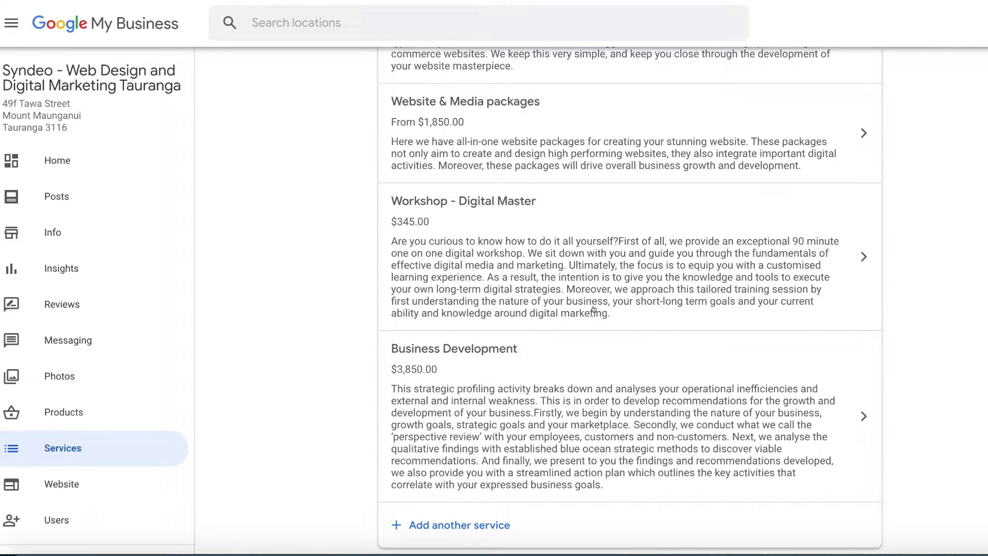
scroll(593, 309, down, 1)
scroll(655, 350, up, 3)
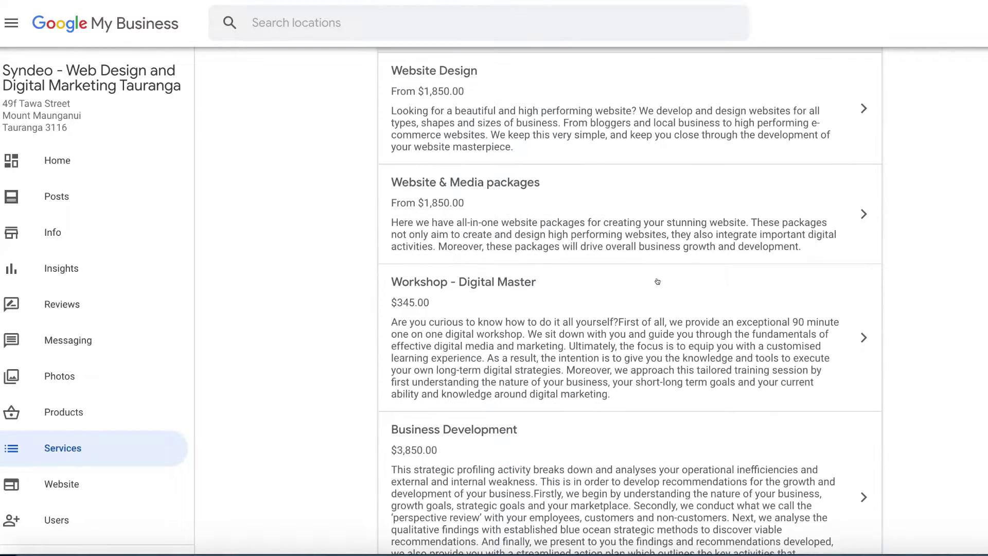
scroll(679, 387, down, 1)
scroll(679, 387, up, 2)
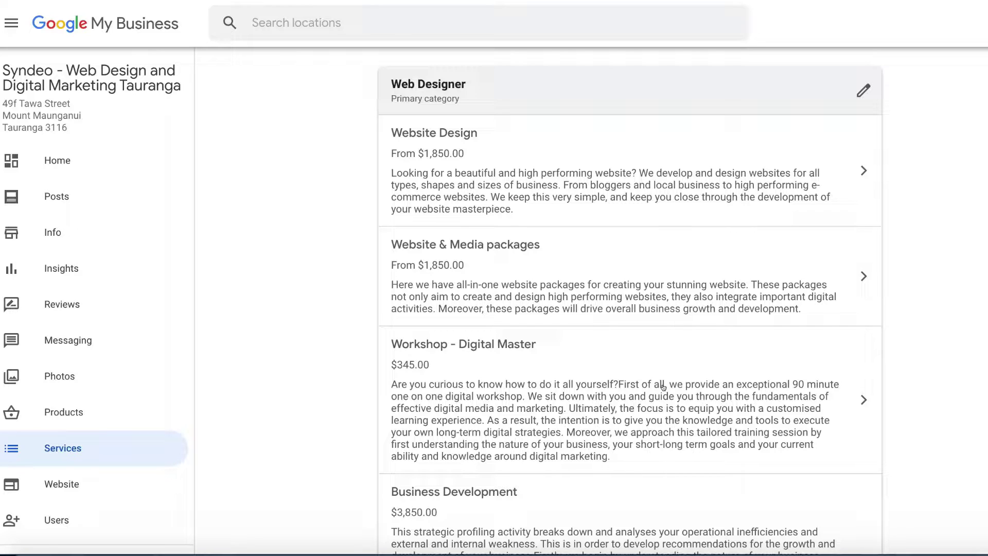
- Return to the business info and open the "From the business" description for editing
click(77, 234)
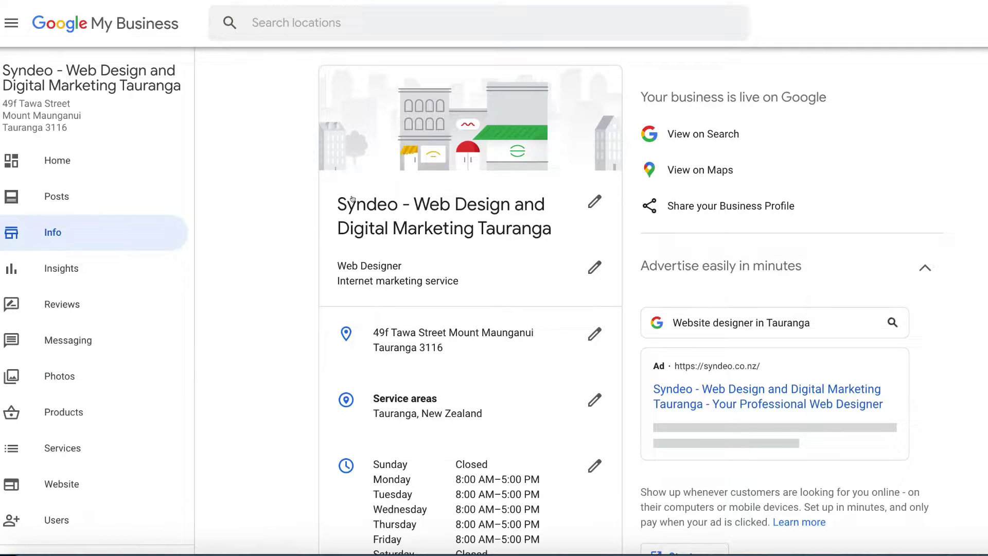
scroll(305, 352, down, 12)
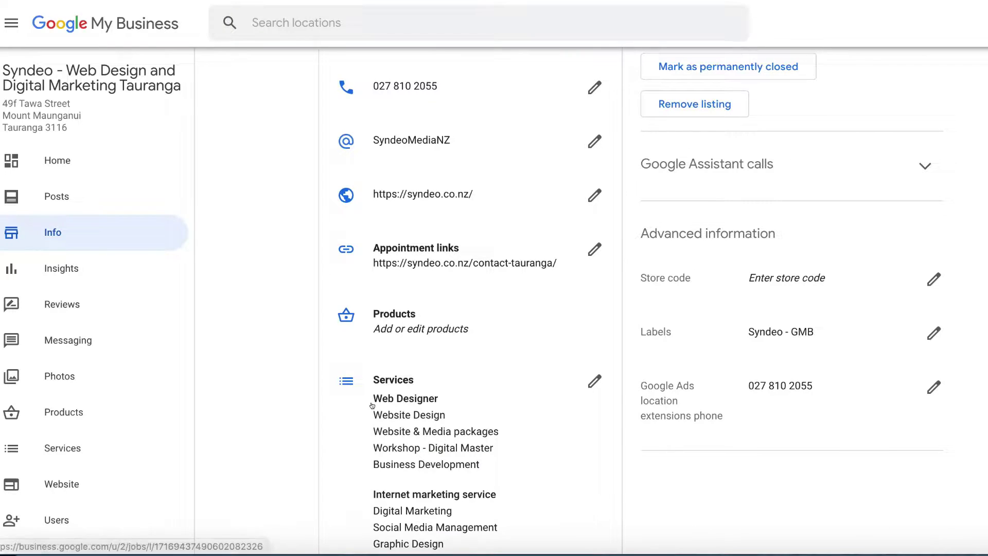
scroll(355, 404, down, 10)
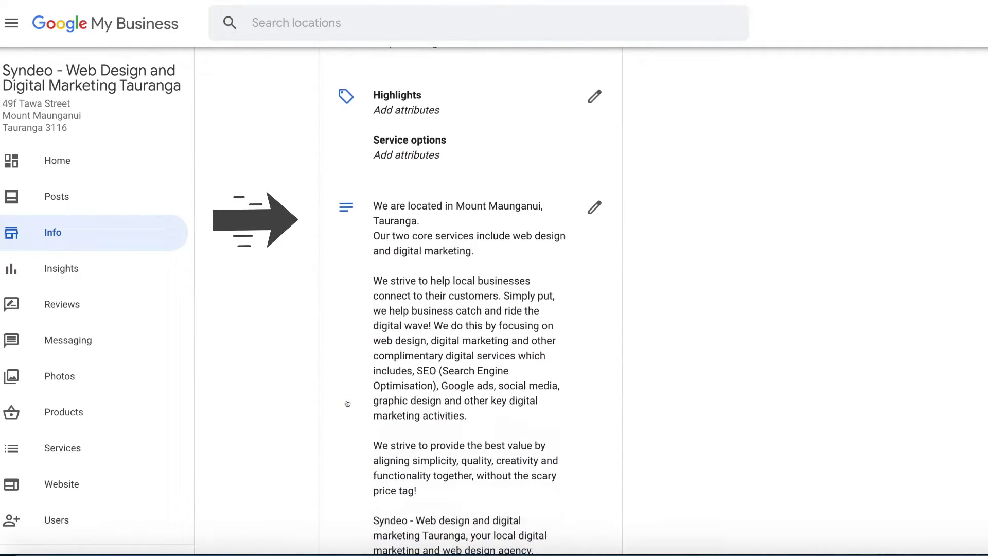
click(593, 207)
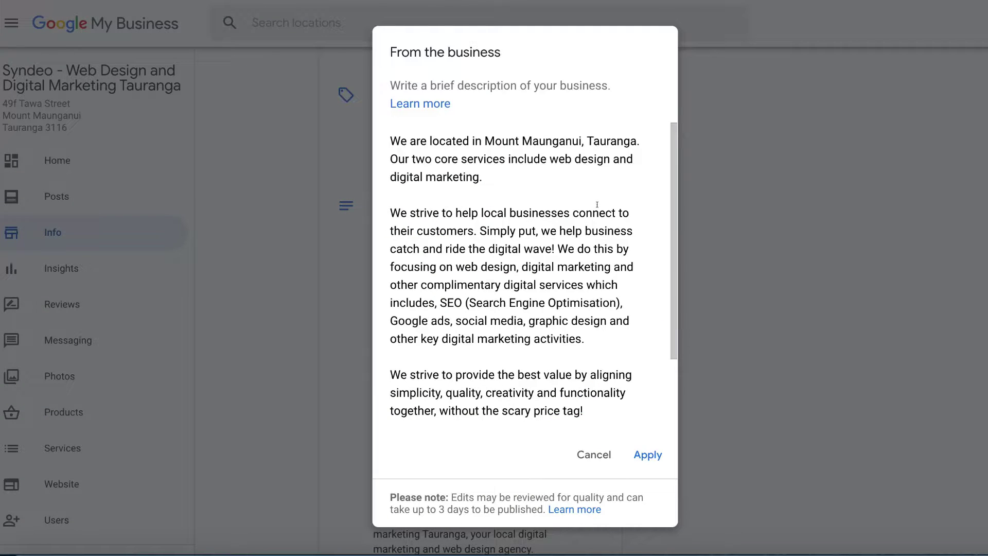
- Read the full business description, checking its location, core services, closing agency line and character count
scroll(628, 279, down, 2)
scroll(628, 278, up, 2)
scroll(628, 279, down, 2)
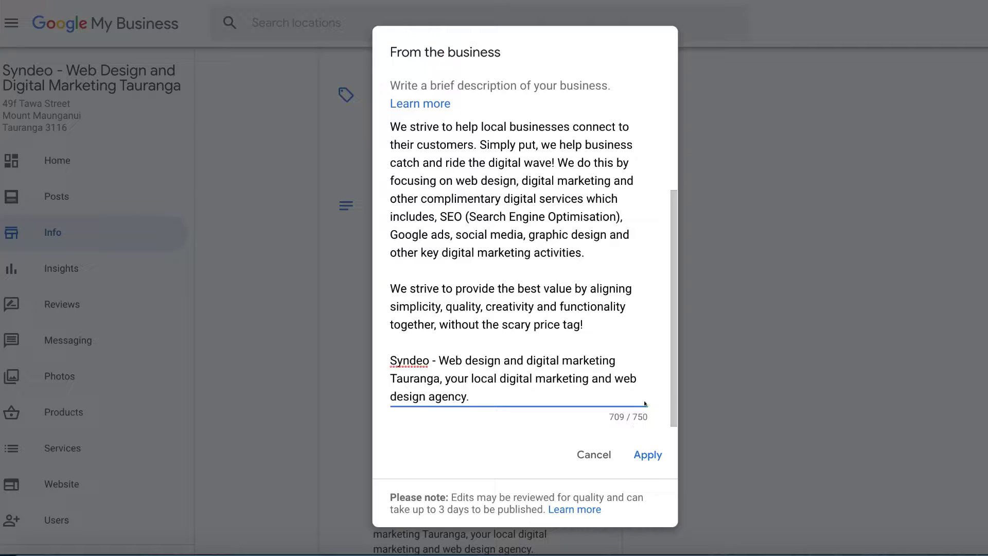
scroll(622, 284, up, 2)
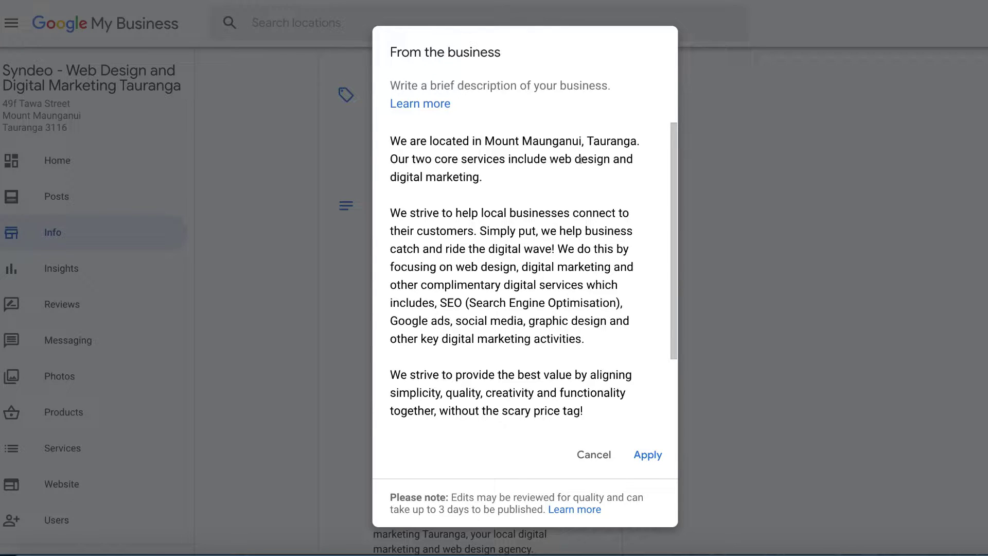
scroll(563, 252, down, 1)
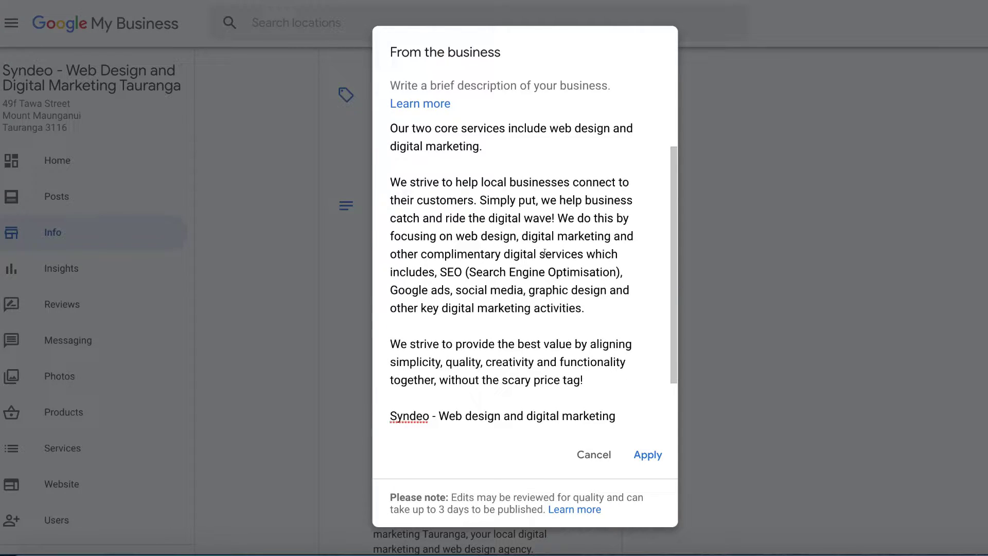
scroll(545, 252, up, 1)
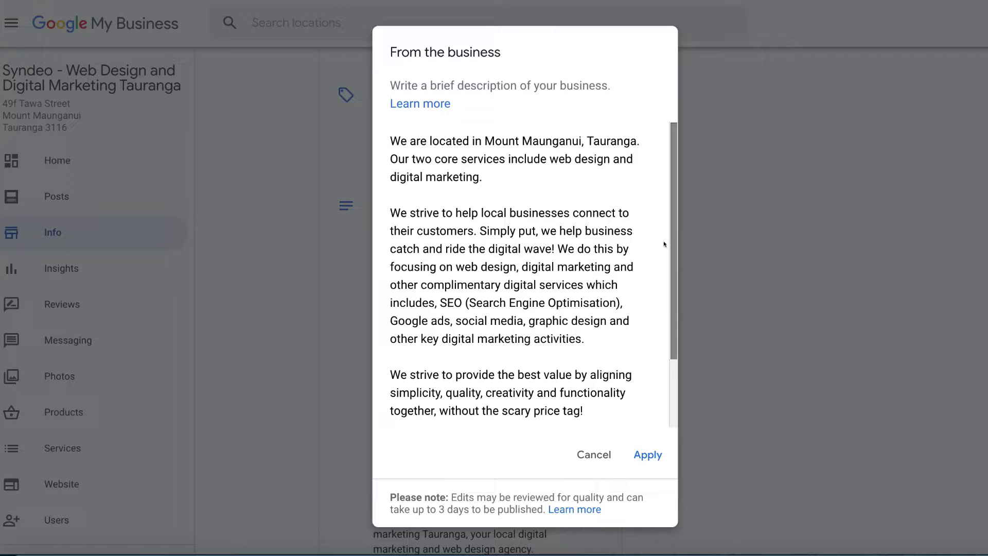
scroll(617, 311, down, 3)
scroll(626, 235, up, 3)
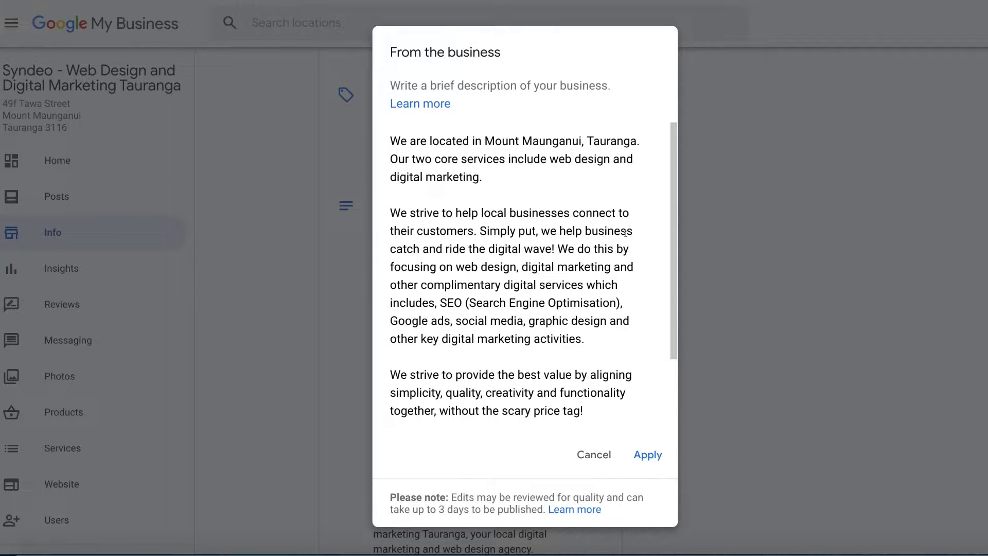
text(Syndeo - Web design and digital marketing Tauranga, your local digital marketing and web design agency.)
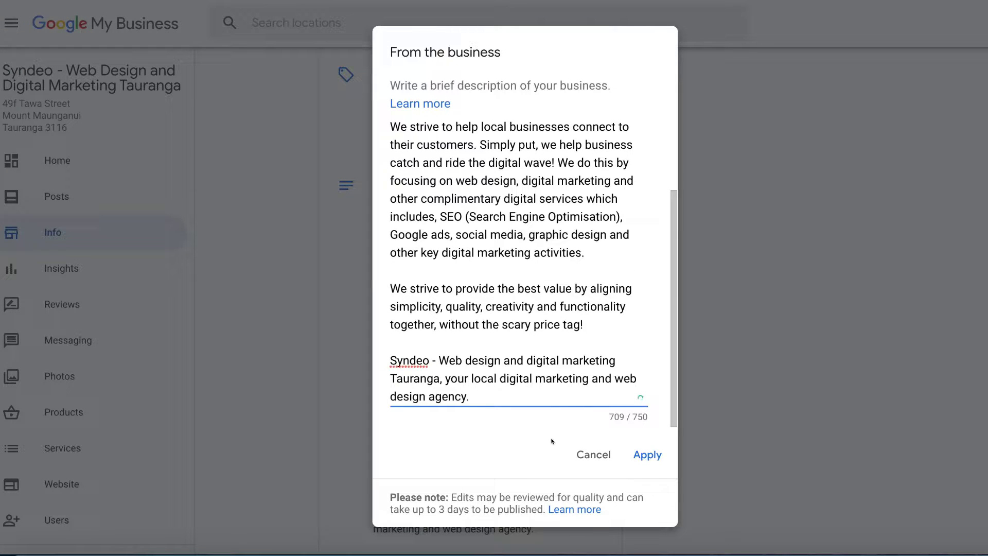
- Close the business description without changes and open the profile's photos
click(593, 458)
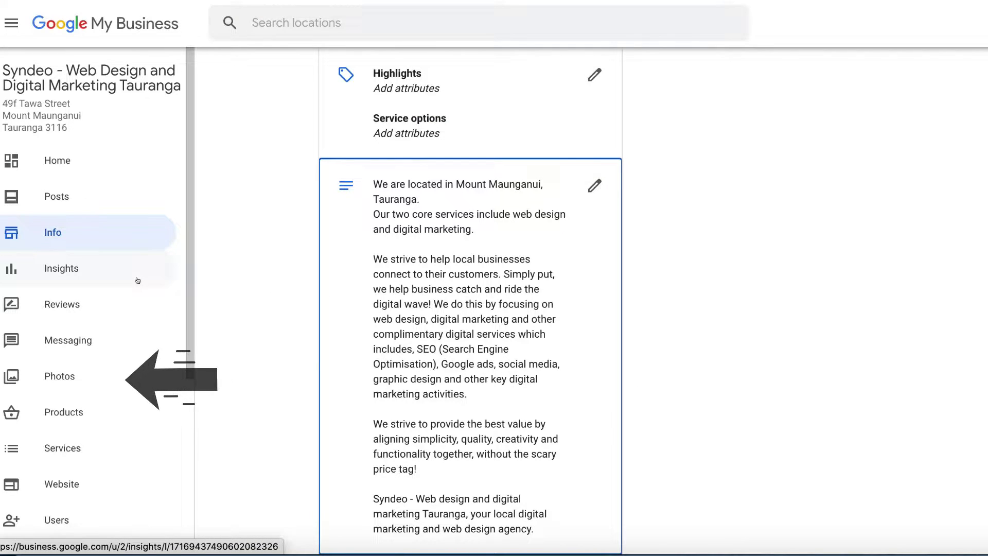
scroll(113, 314, up, 10)
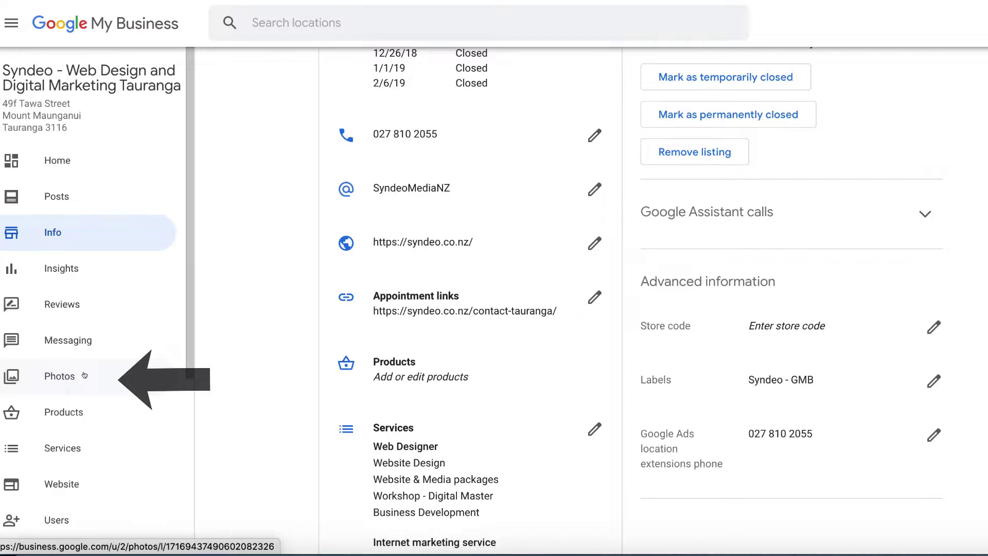
click(84, 376)
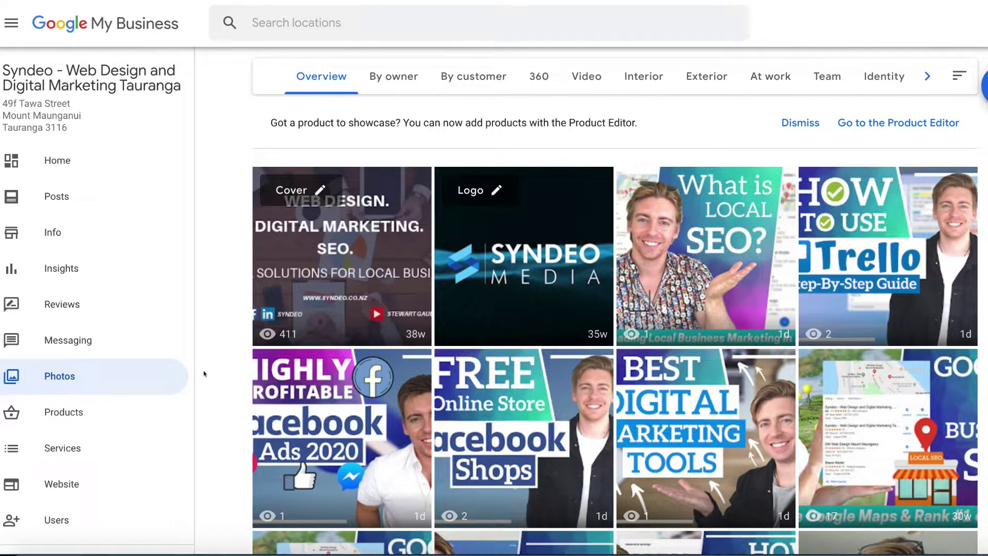
- Upload the image "Digital marketing tauranga.png" from the Downloads folder to the profile's photos
click(985, 85)
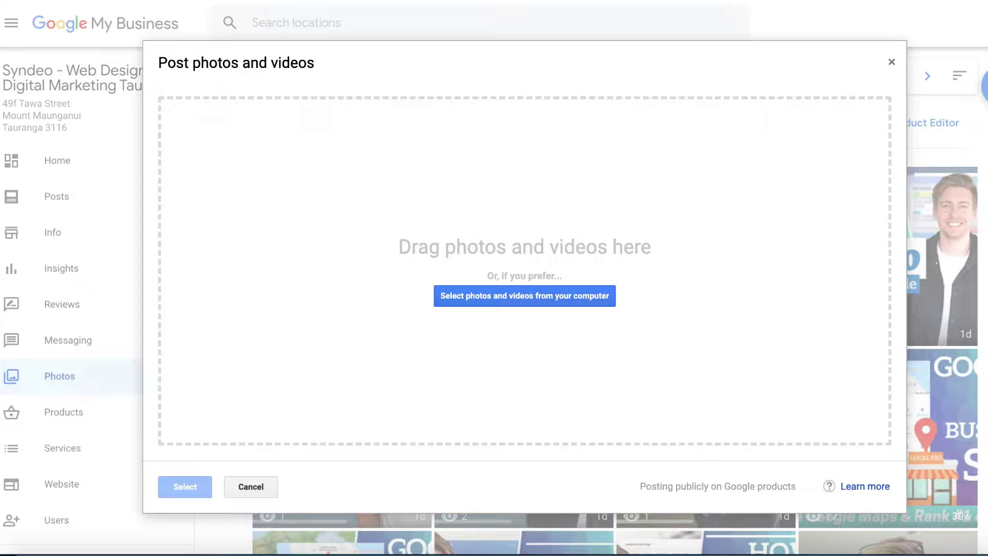
click(561, 296)
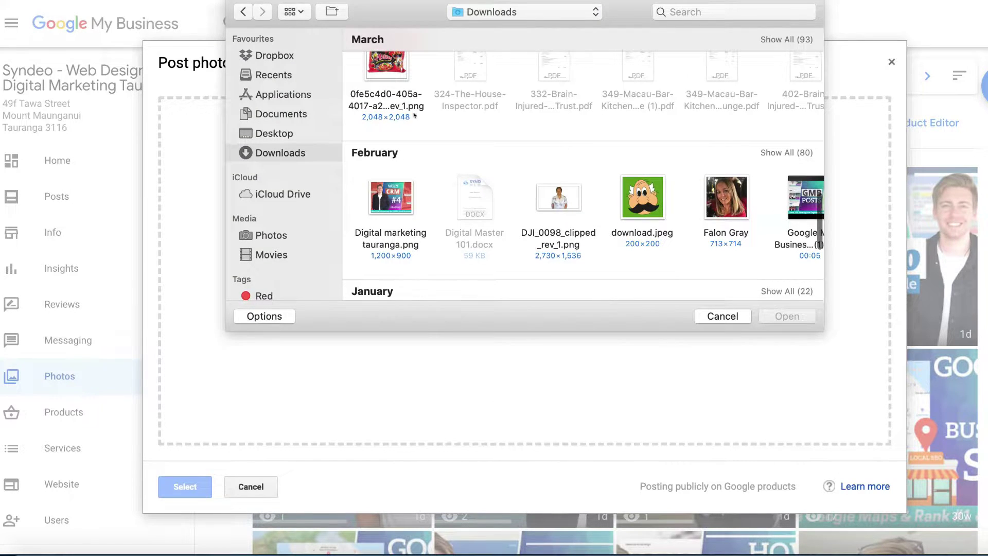
click(409, 205)
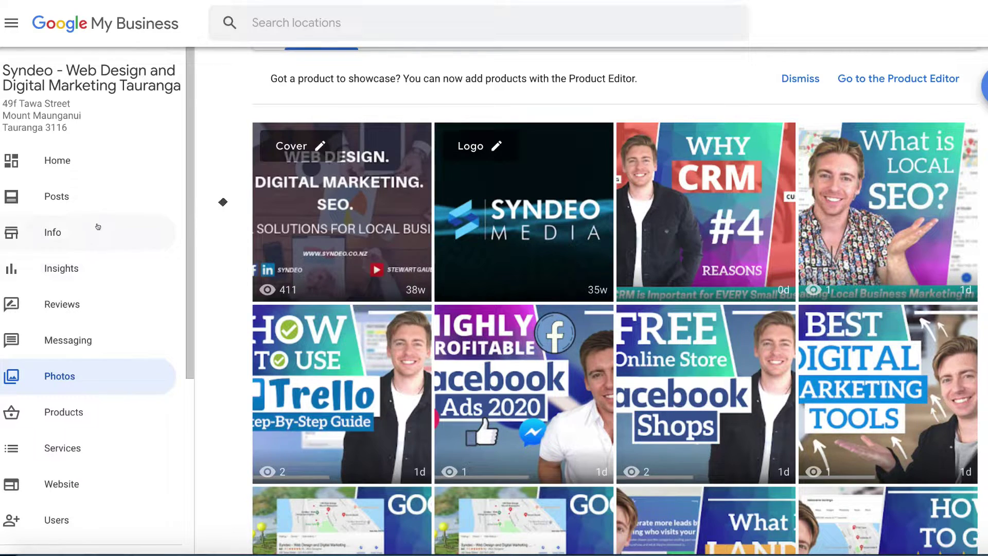
- Open the profile's posts and read the Facebook Shops and free website builders posts, including their text, links and action buttons
click(90, 200)
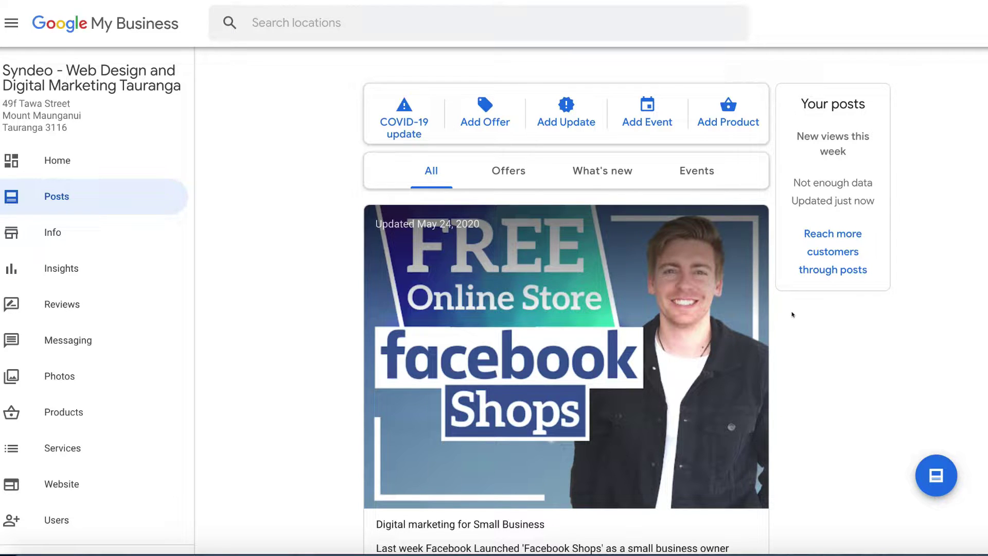
scroll(803, 359, down, 1)
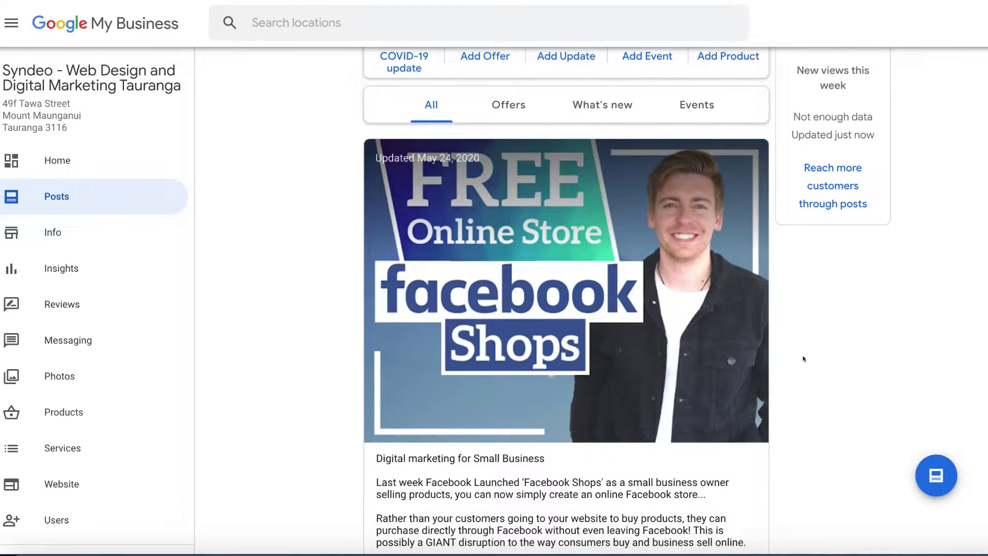
scroll(803, 359, up, 1)
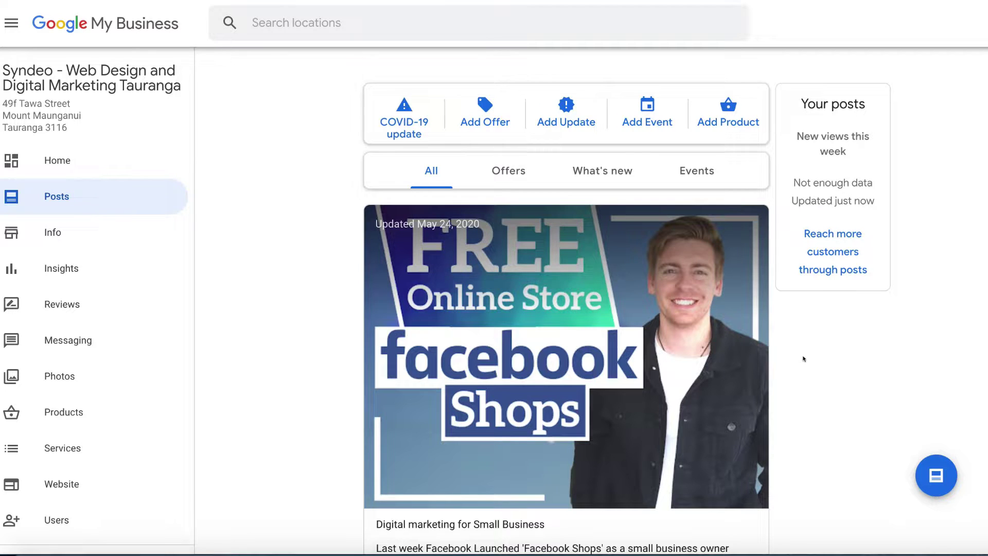
scroll(804, 359, down, 5)
scroll(739, 288, down, 3)
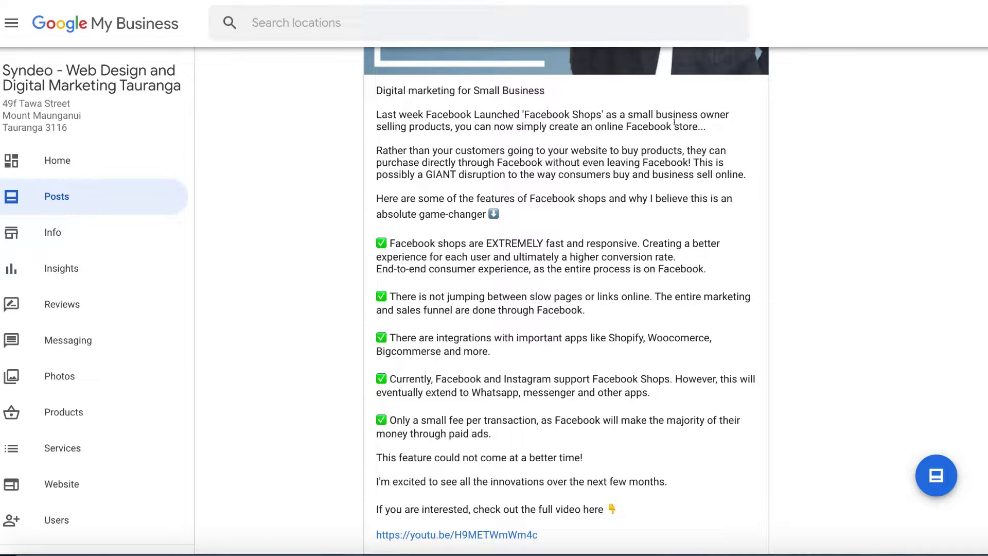
scroll(690, 124, down, 1)
scroll(689, 123, up, 2)
scroll(691, 227, down, 10)
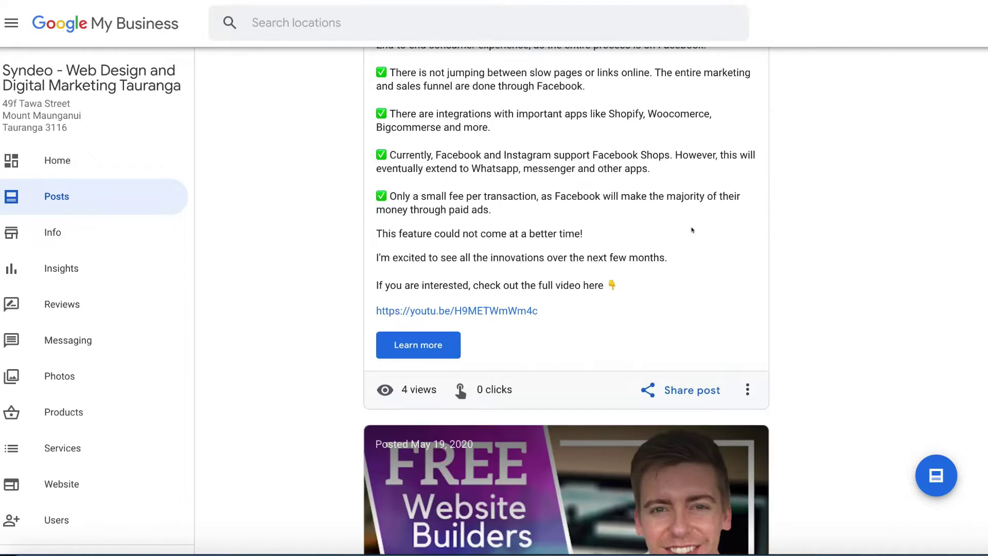
scroll(692, 230, down, 4)
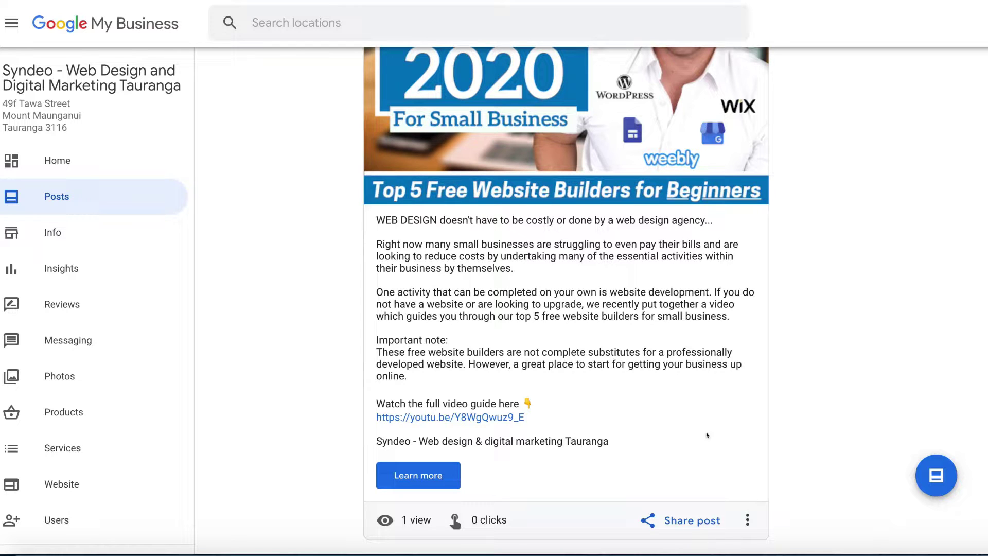
scroll(651, 316, down, 2)
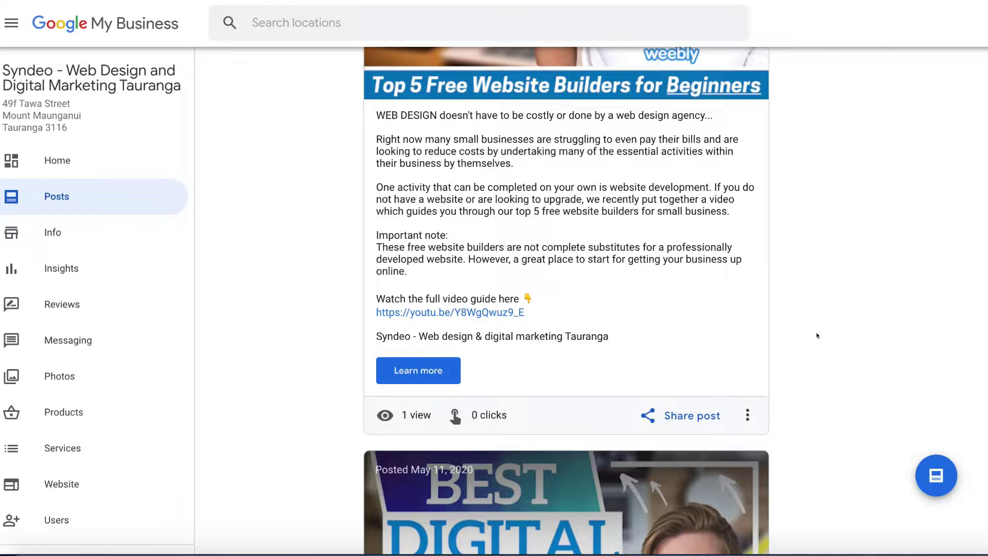
scroll(839, 271, up, 20)
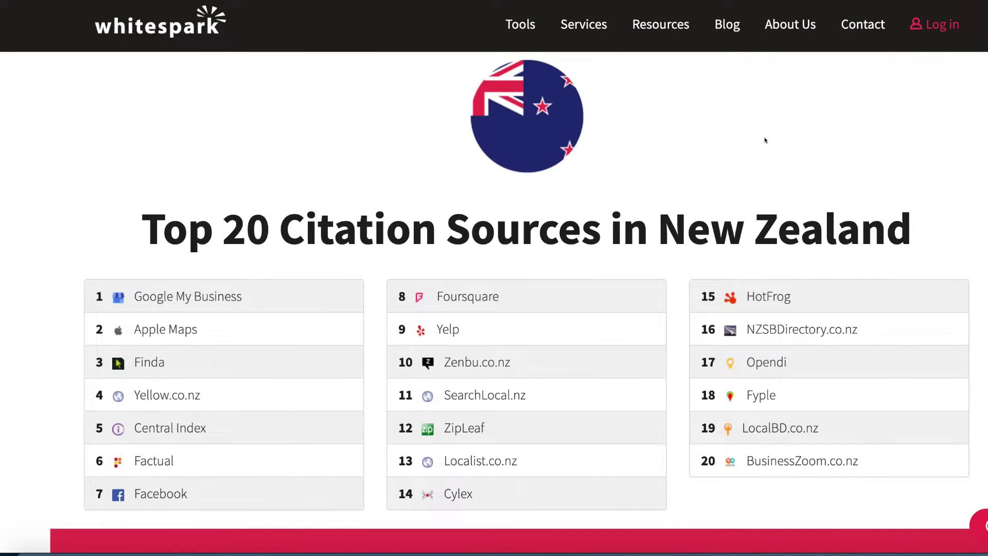
- Switch to Whitespark and look over its Top 20 Citation Sources in New Zealand list
scroll(765, 140, down, 1)
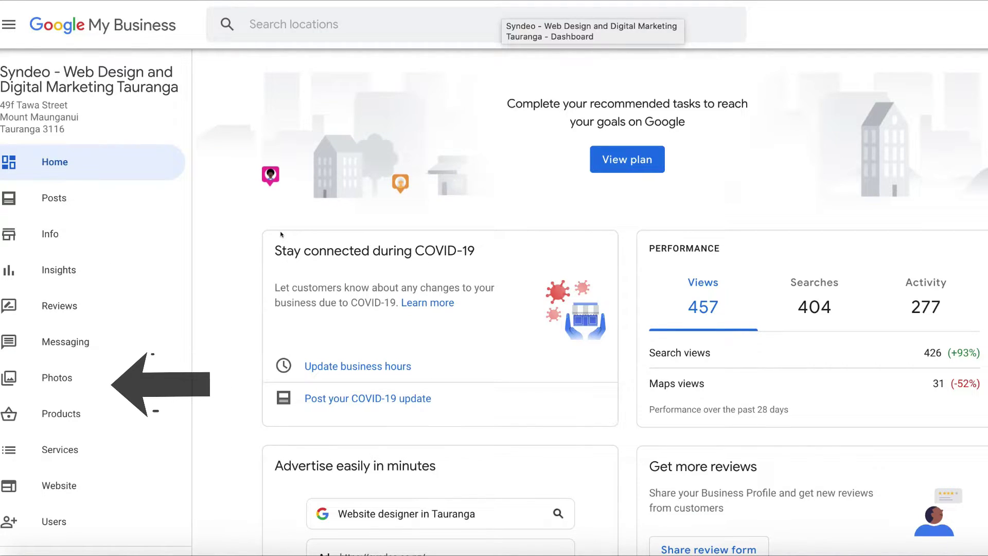
- Open the profile's photos in Google My Business, and switch to GeoImgr to open its photo upload
click(52, 378)
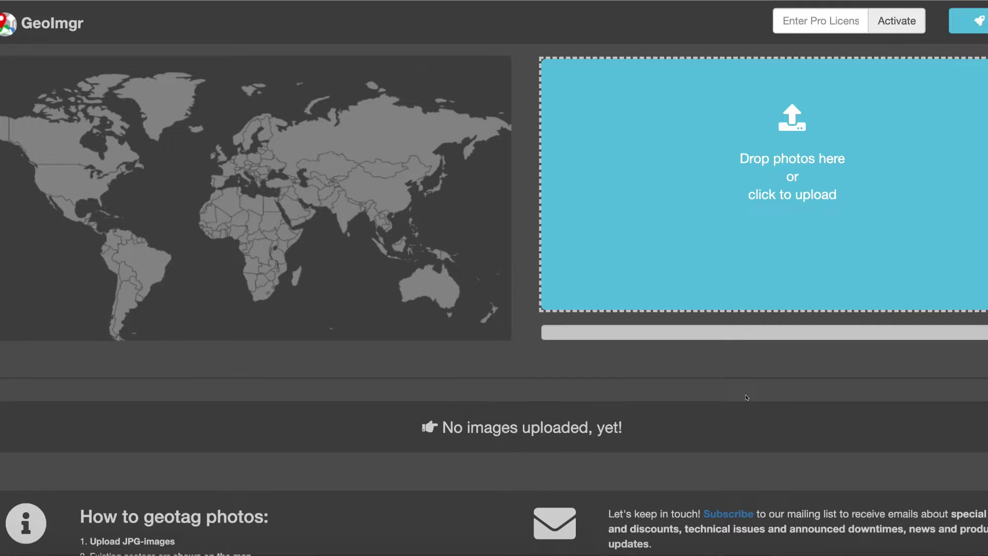
click(827, 244)
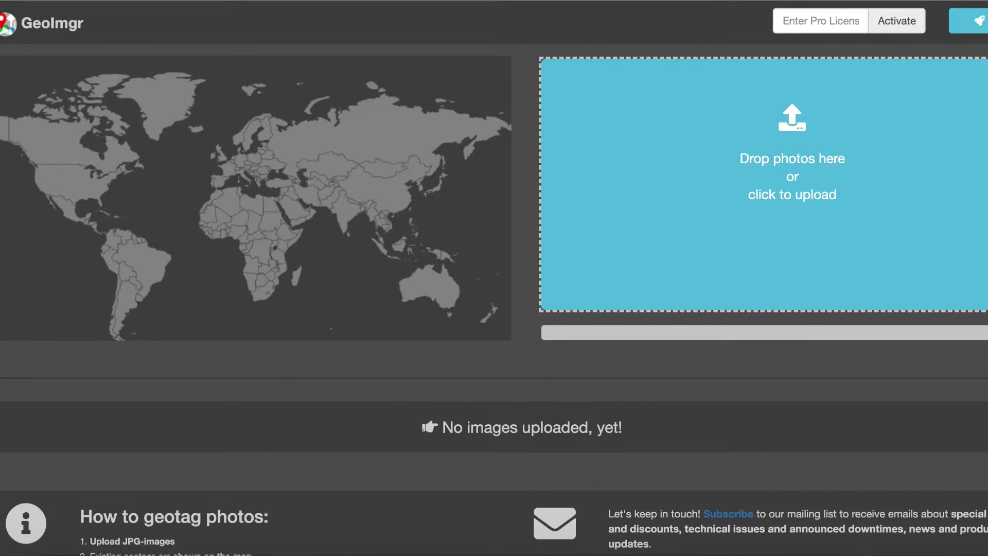
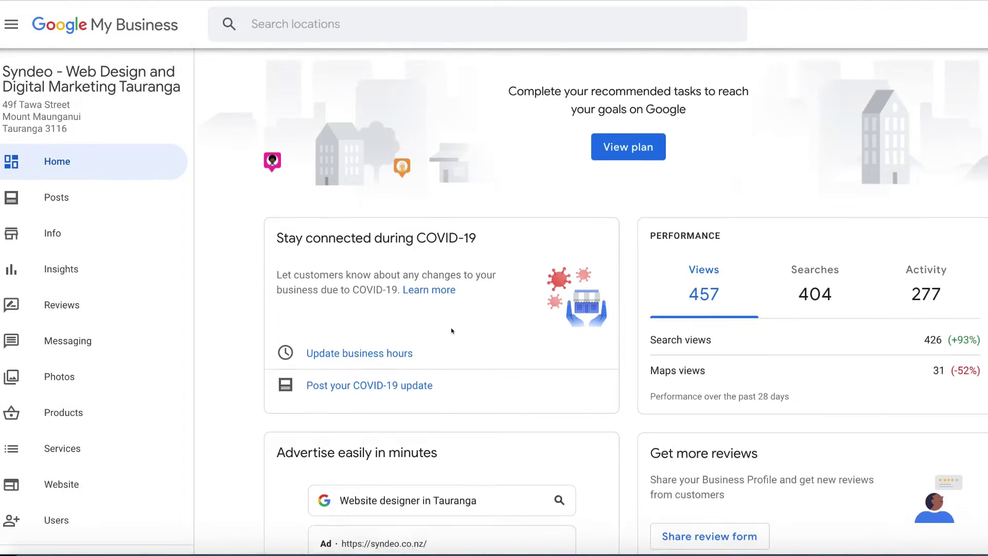
- Open the review request form from the Google My Business home page and copy the customer review link
scroll(734, 348, down, 5)
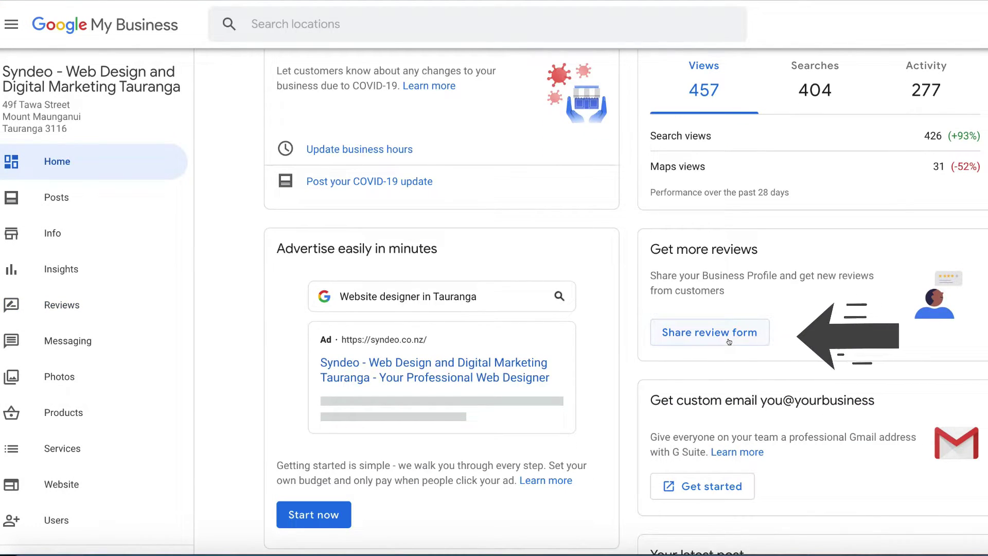
click(729, 341)
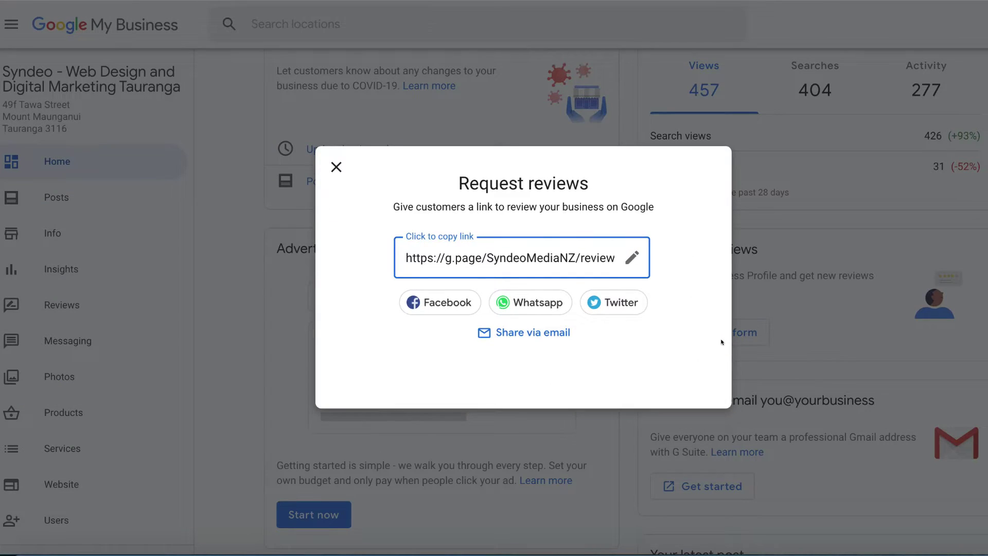
click(488, 259)
click(488, 259)
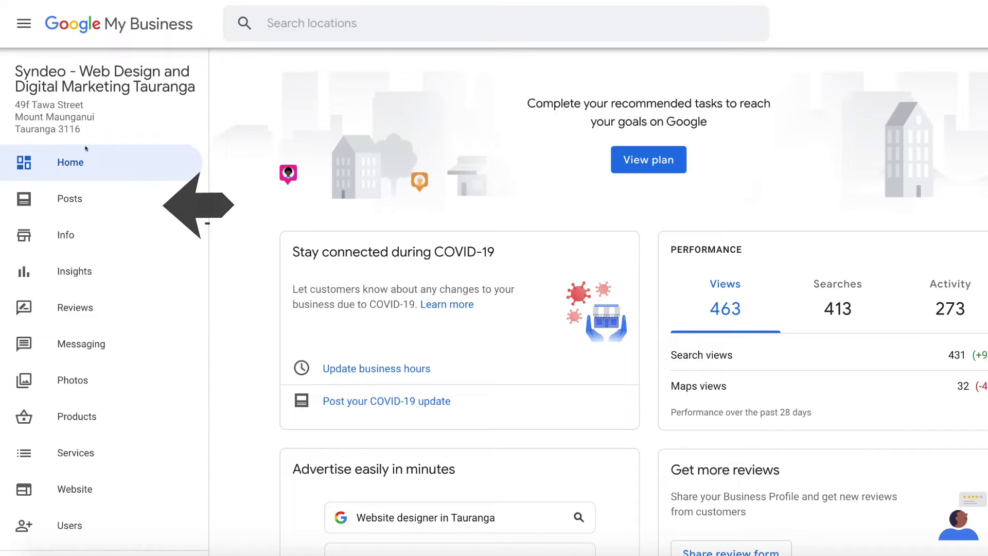
- Open the profile's posts from the Google My Business home page
click(84, 200)
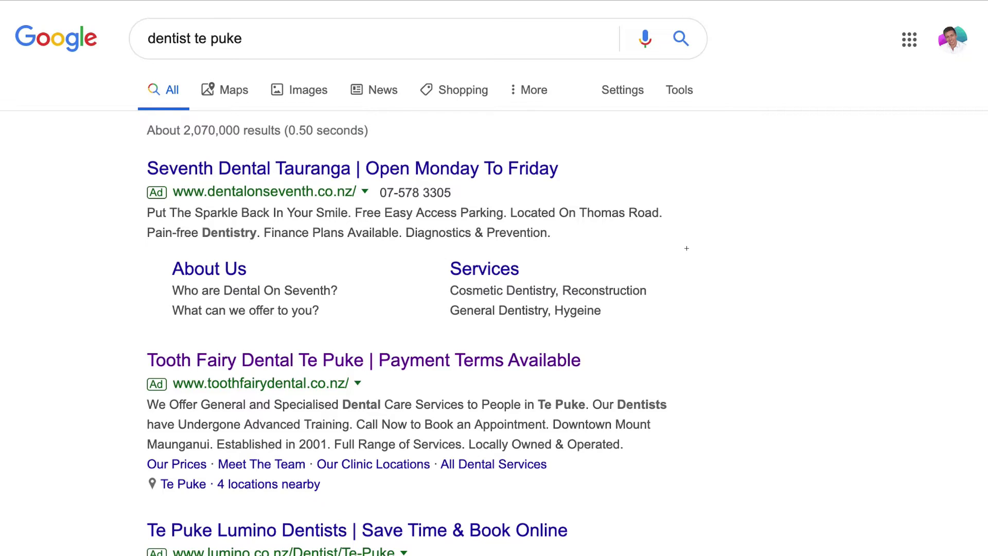
- Switch to the Google results for "dentist te puke" and compare the search ads with the sponsored and regular map listings
scroll(687, 248, down, 7)
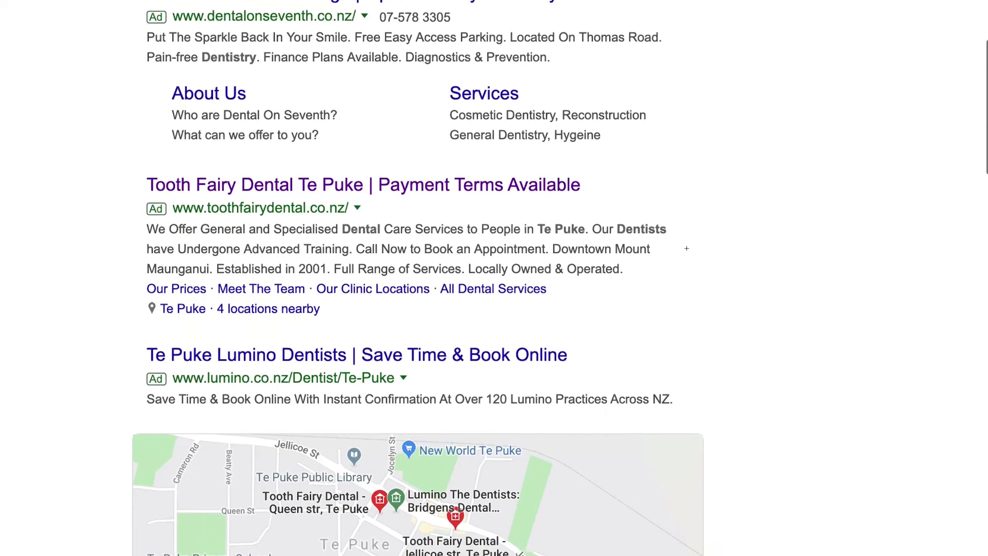
scroll(687, 248, down, 2)
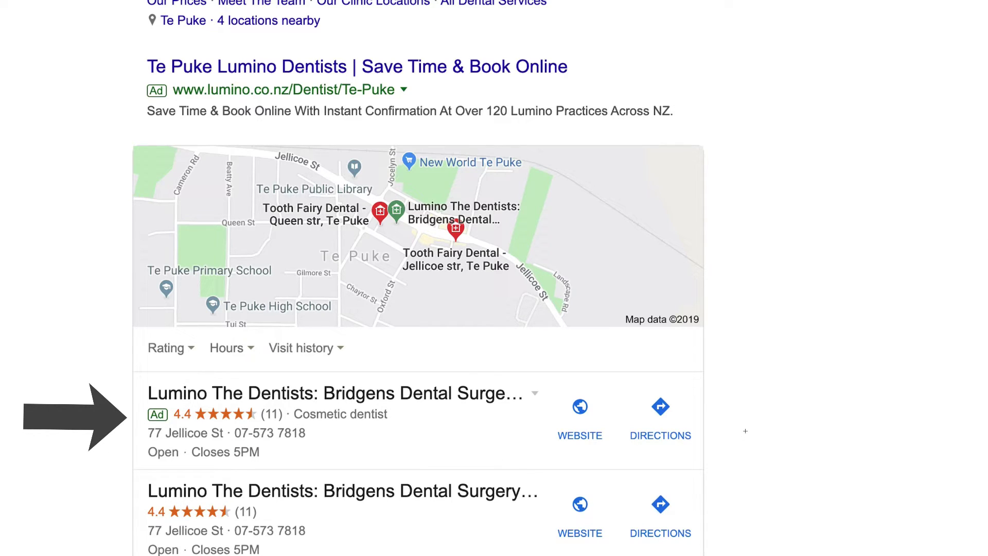
scroll(649, 353, down, 1)
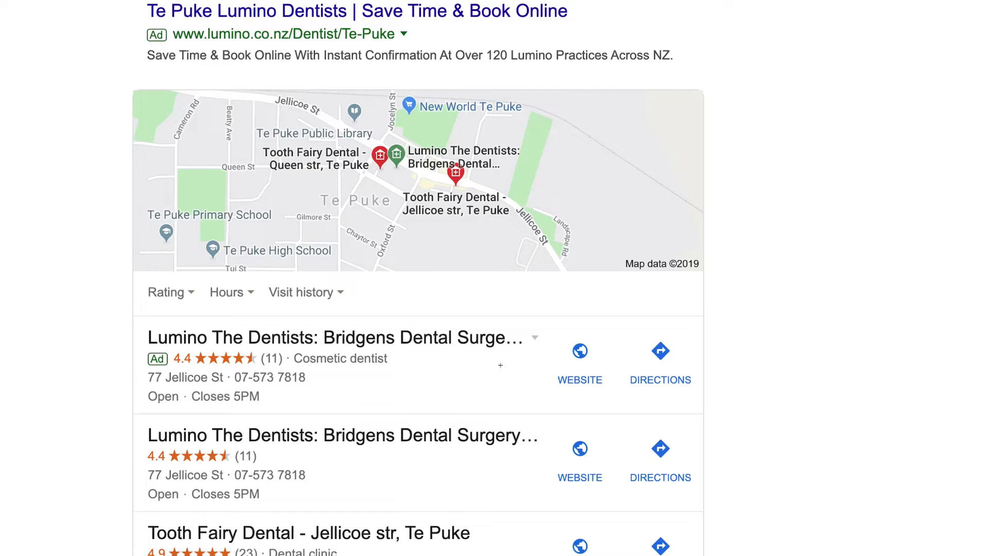
scroll(500, 365, up, 10)
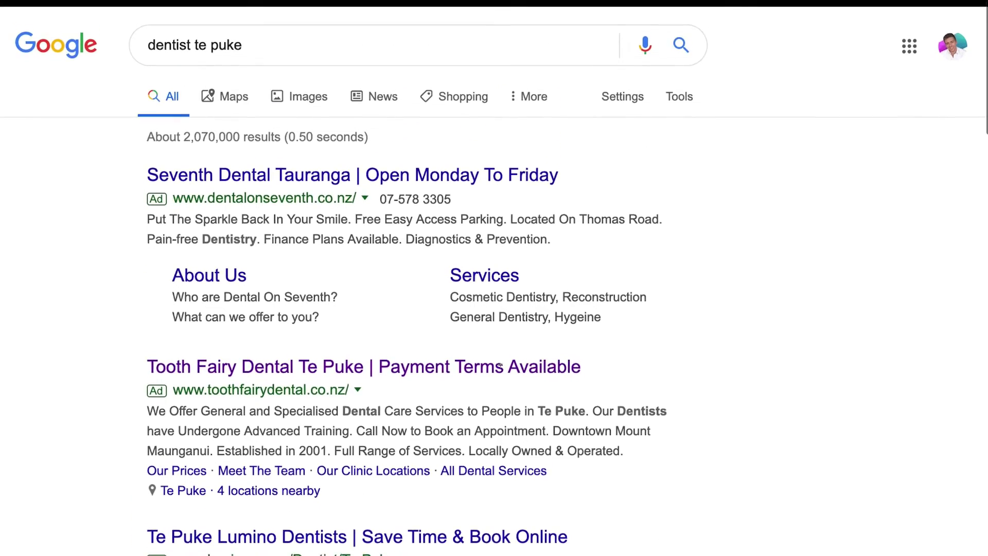
scroll(500, 363, down, 2)
scroll(500, 364, down, 8)
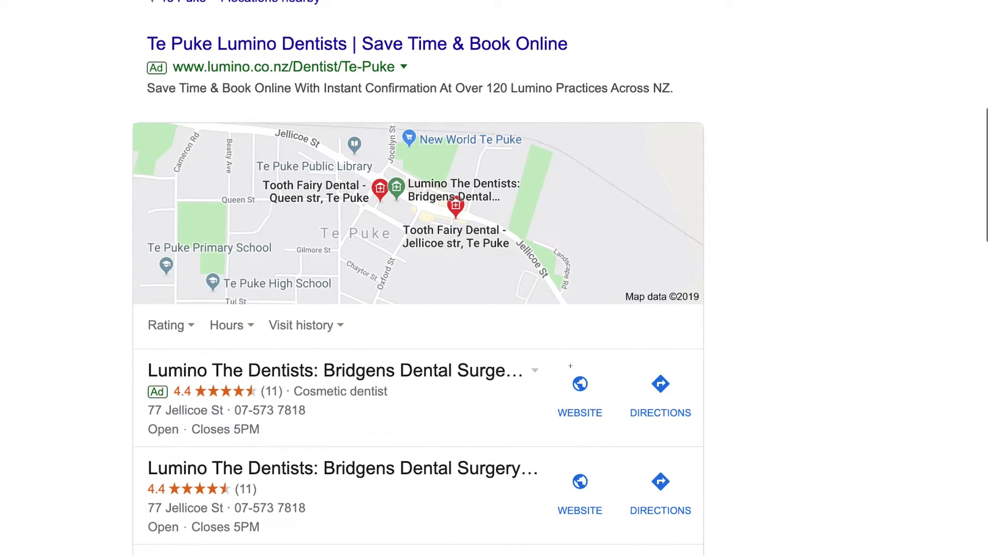
scroll(731, 376, down, 1)
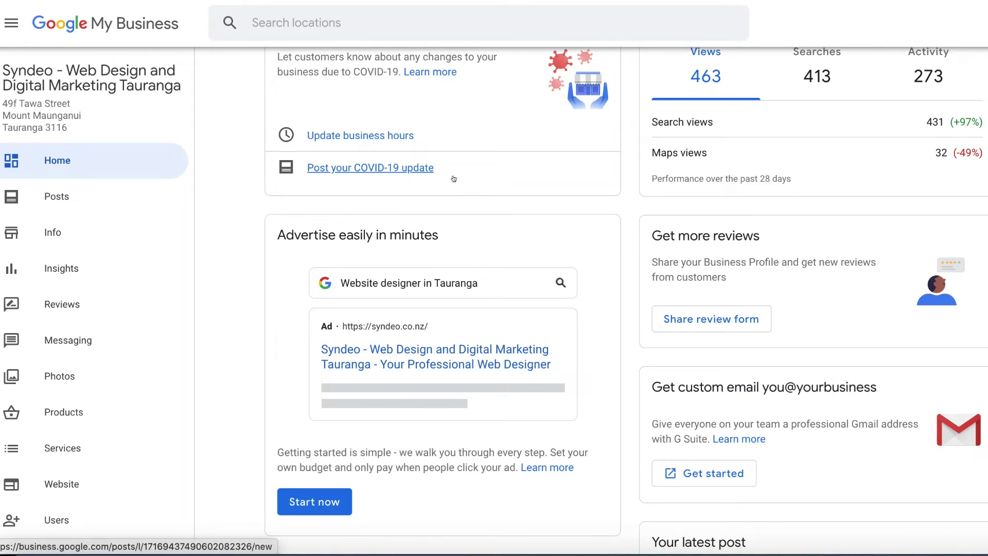
- Look over the Google My Business home page and switch to the Syndeo website to browse its blog posts
scroll(454, 179, up, 3)
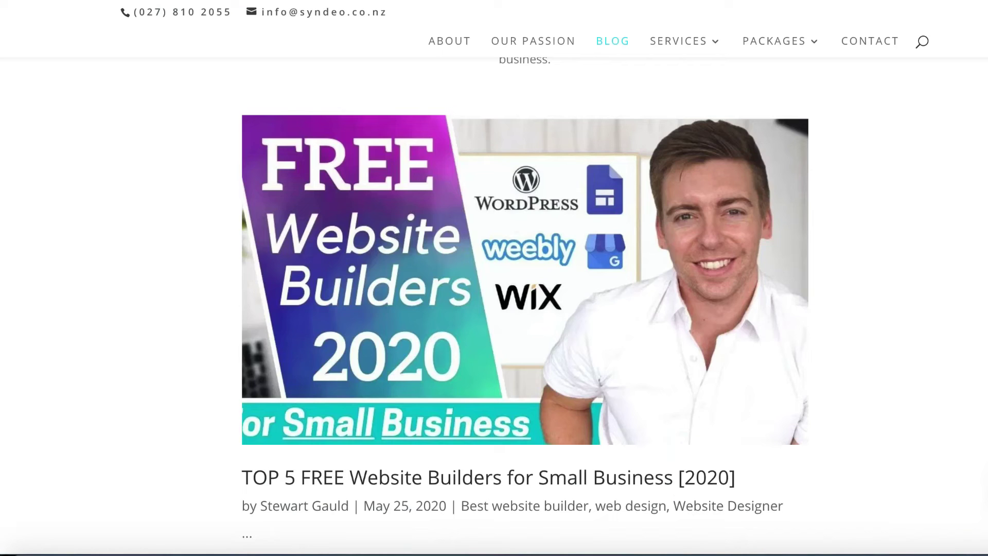
scroll(783, 194, up, 5)
scroll(784, 195, down, 5)
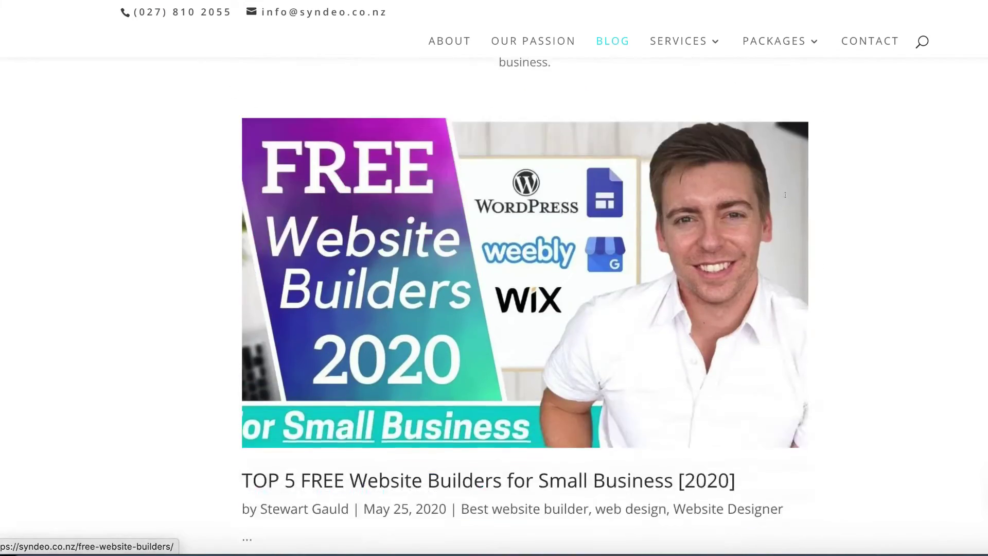
scroll(784, 195, down, 10)
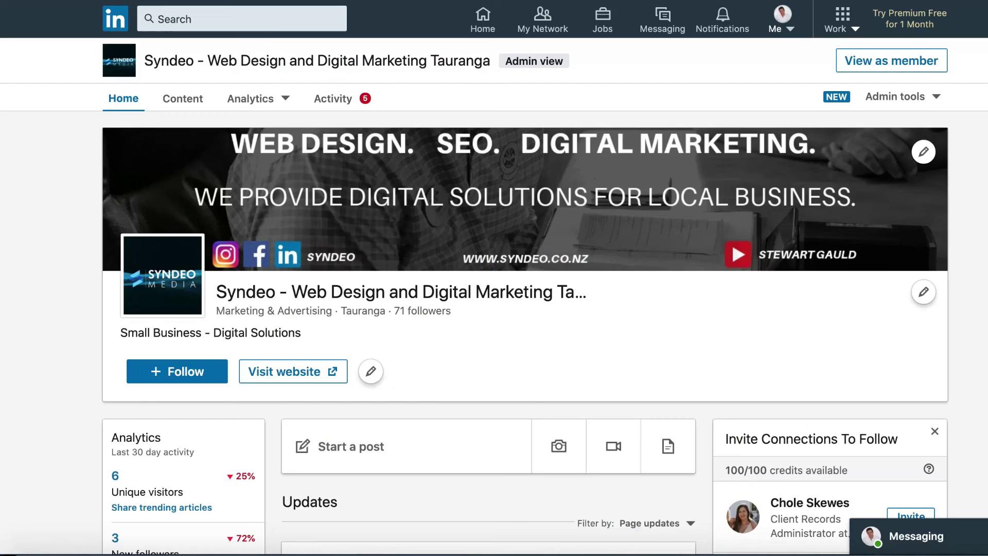
- Look through the Syndeo business pages on LinkedIn and Facebook, examining their branding and published content
scroll(832, 230, down, 8)
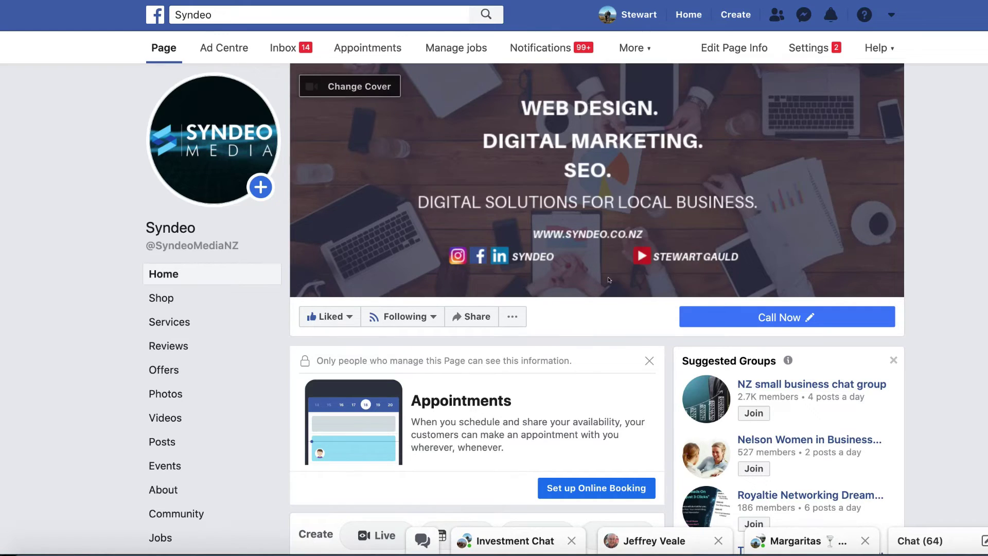
scroll(608, 280, down, 6)
scroll(608, 279, down, 3)
scroll(628, 280, up, 3)
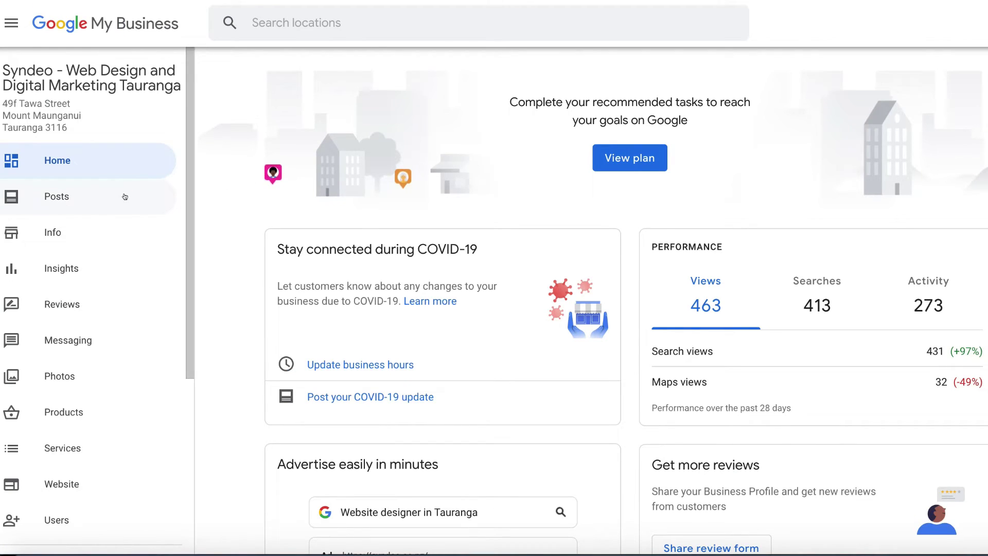
- Return to the posts in Google My Business and review how keywords, location and links are used in their text
click(125, 197)
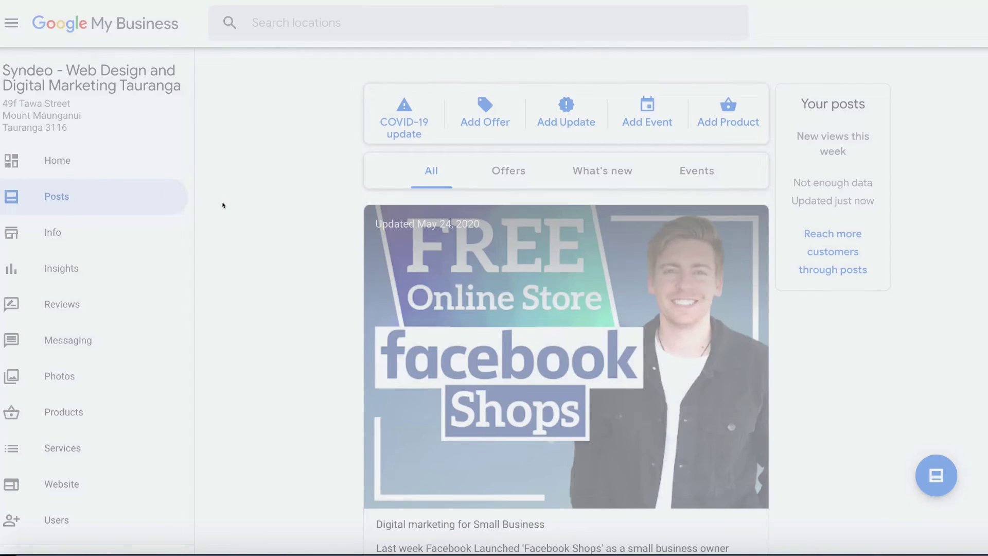
scroll(347, 302, down, 10)
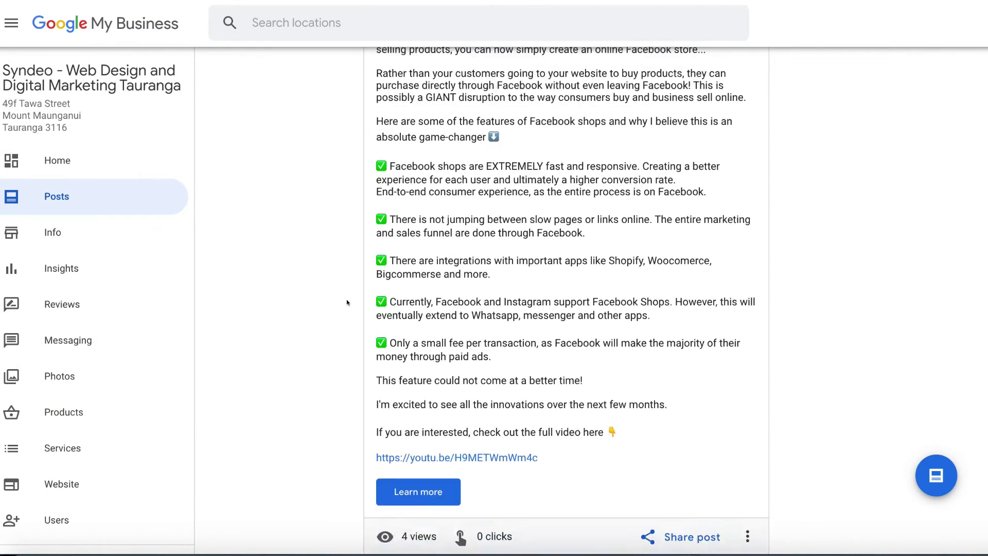
scroll(347, 302, down, 3)
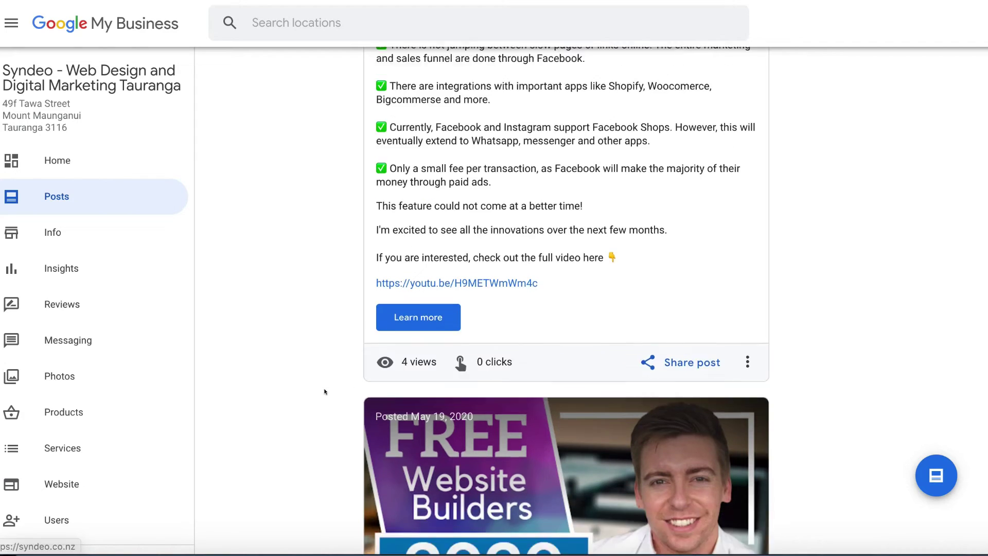
scroll(325, 392, down, 10)
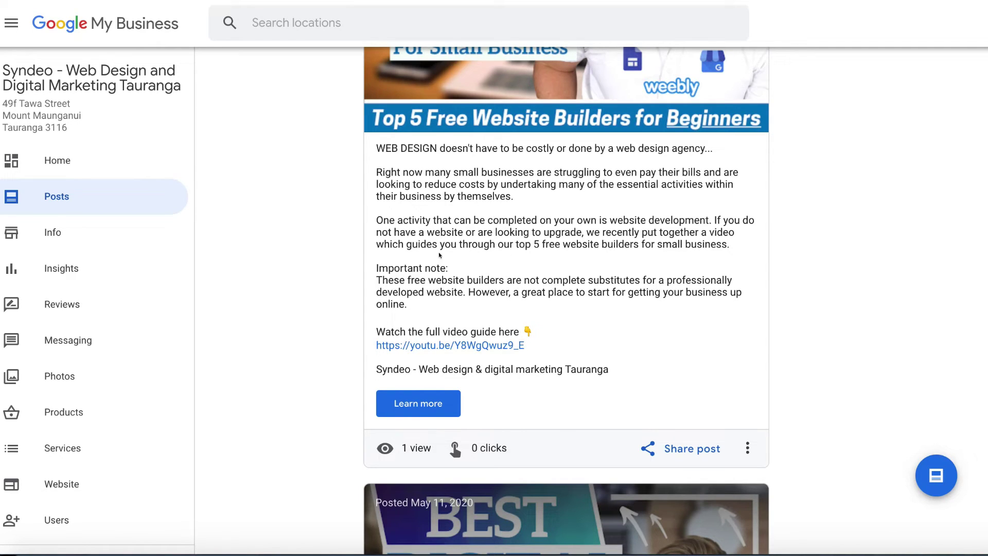
scroll(338, 203, up, 1)
scroll(337, 203, down, 10)
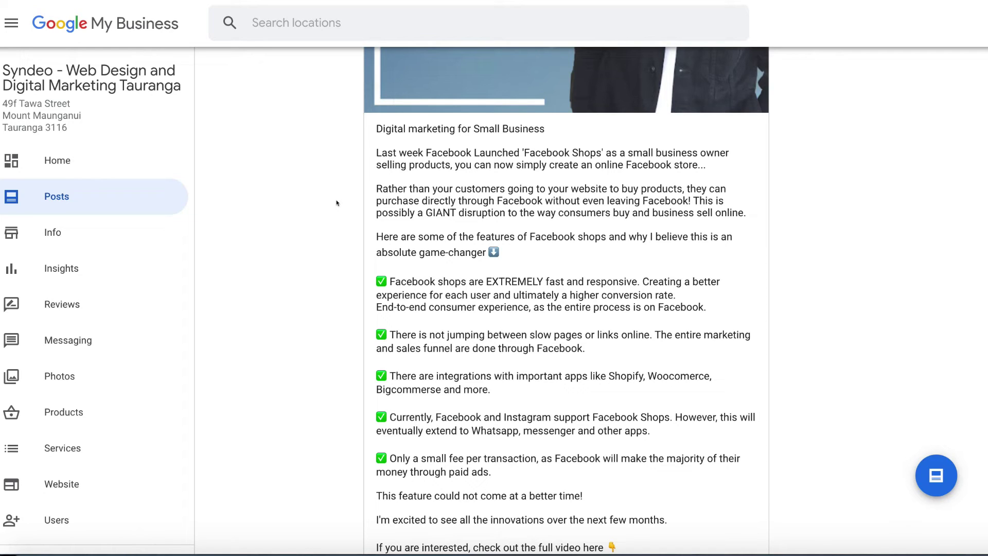
scroll(337, 202, up, 8)
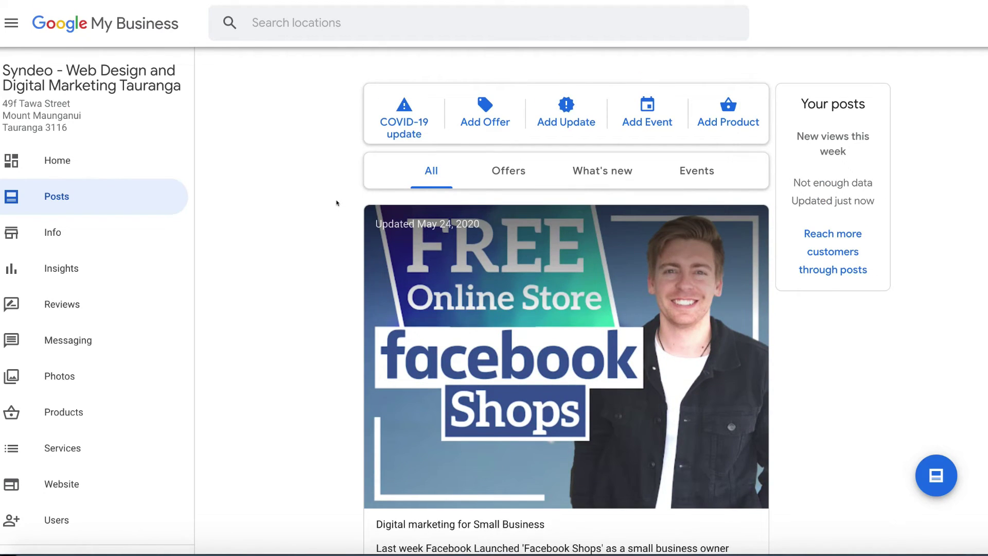